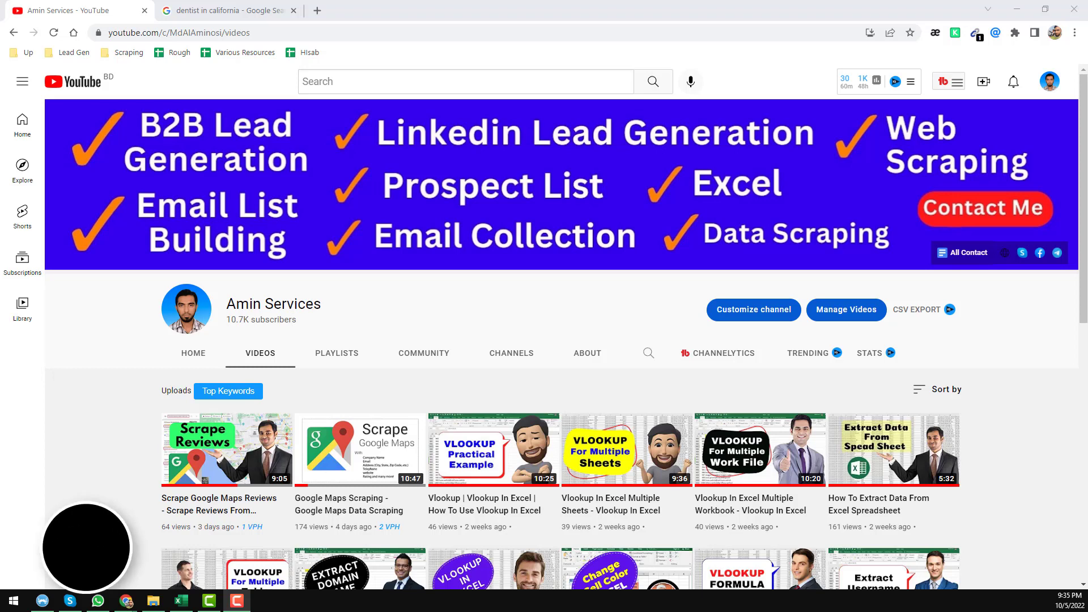
- Browse the 'dentist in california' Google local listings, then dock the Outscraper tab into this window
{"action": "left_click", "coordinate": [514, 312]}
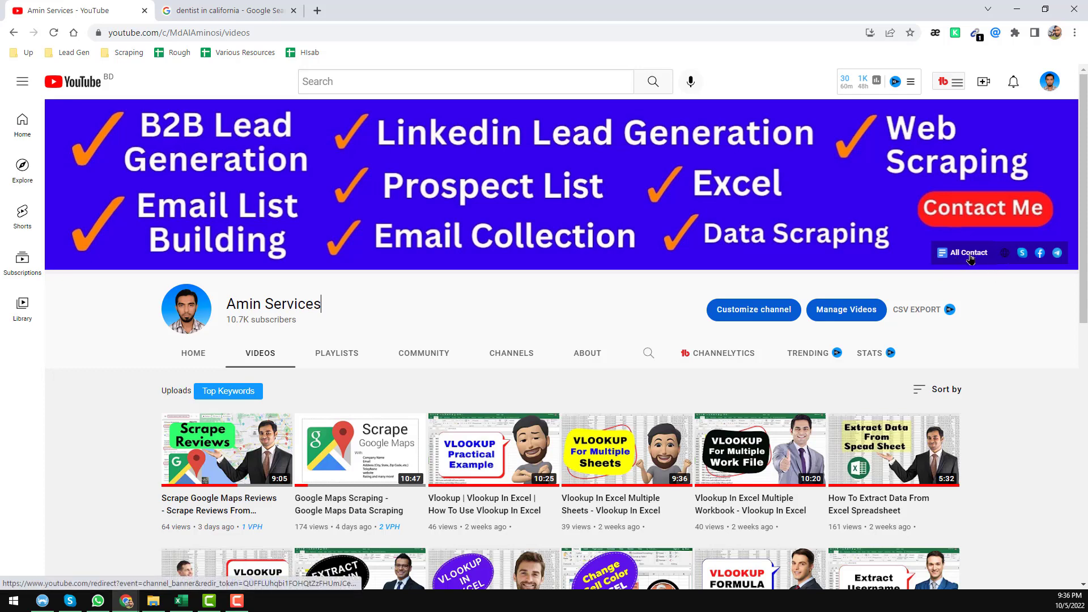
{"action": "scroll", "coordinate": [429, 425], "scroll_direction": "down", "scroll_amount": 3}
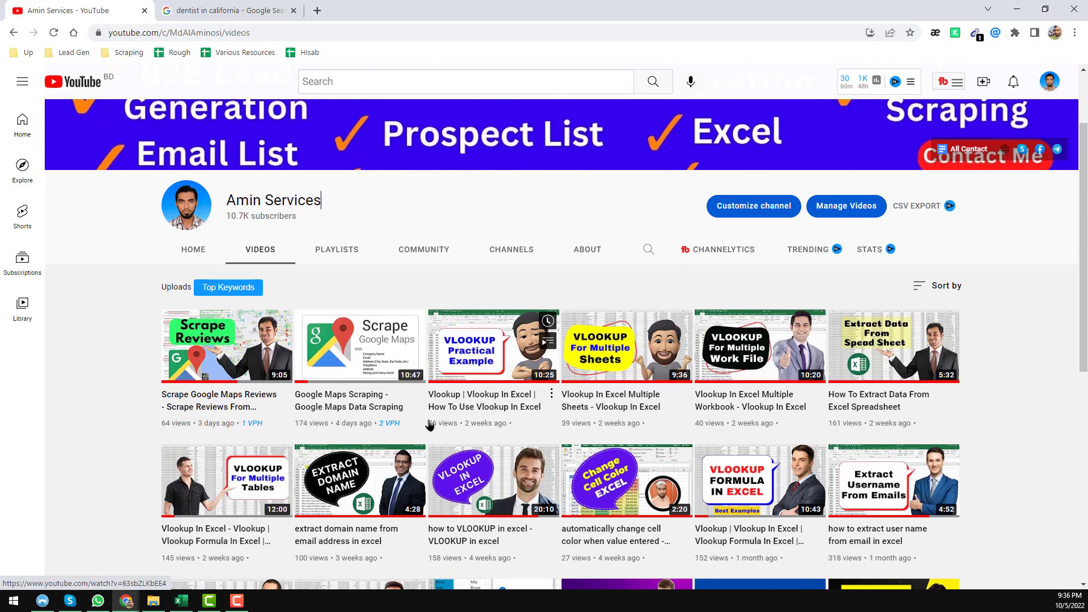
{"action": "scroll", "coordinate": [429, 425], "scroll_direction": "up", "scroll_amount": 3}
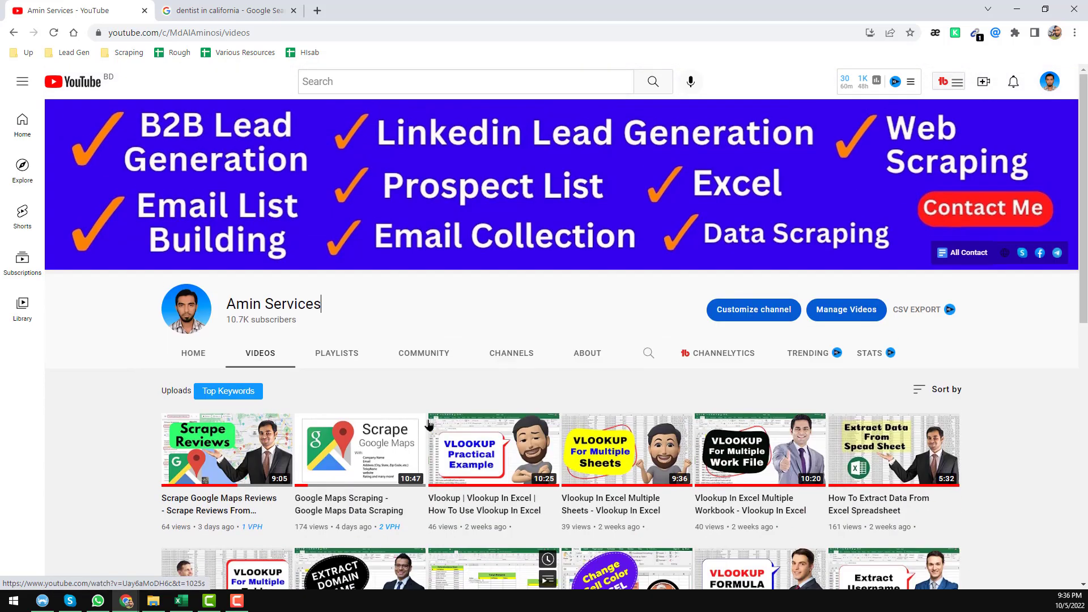
{"action": "left_click", "coordinate": [252, 11]}
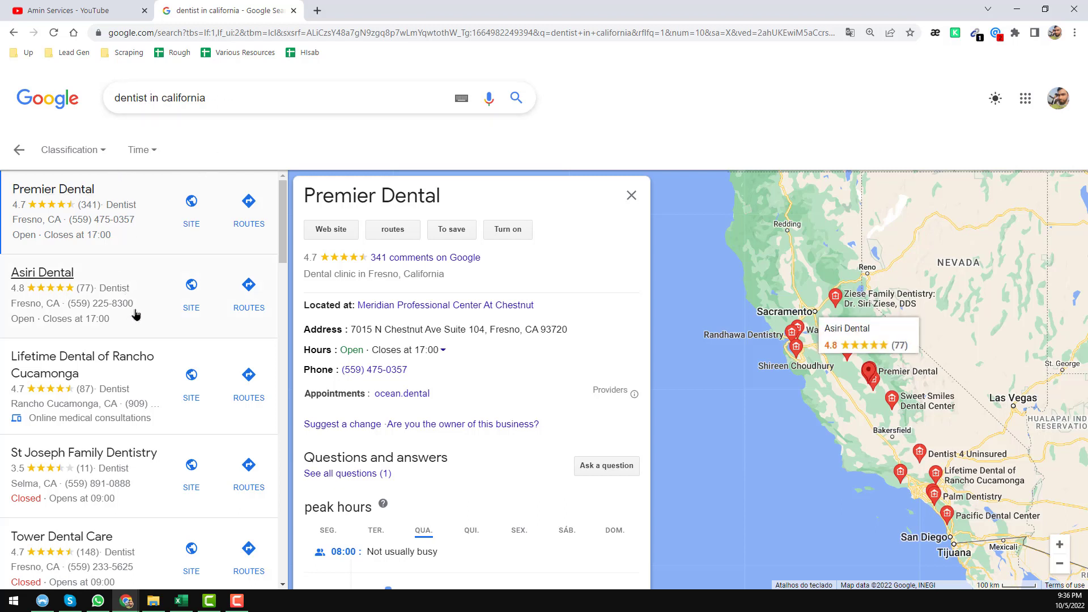
{"action": "scroll", "coordinate": [139, 311], "scroll_direction": "down", "scroll_amount": 1}
{"action": "scroll", "coordinate": [138, 311], "scroll_direction": "down", "scroll_amount": 7}
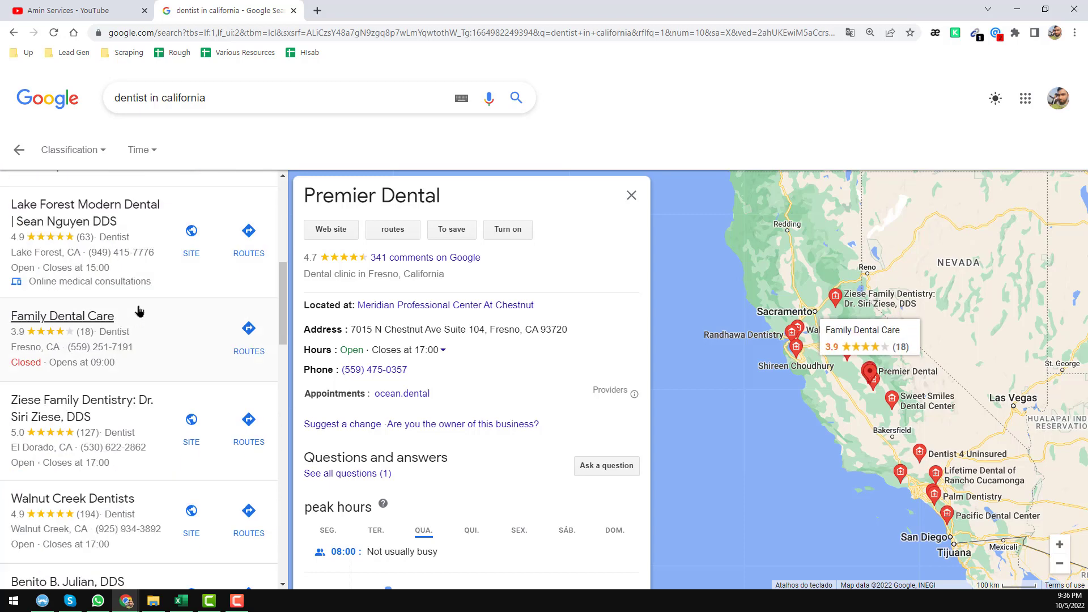
{"action": "scroll", "coordinate": [139, 311], "scroll_direction": "up", "scroll_amount": 8}
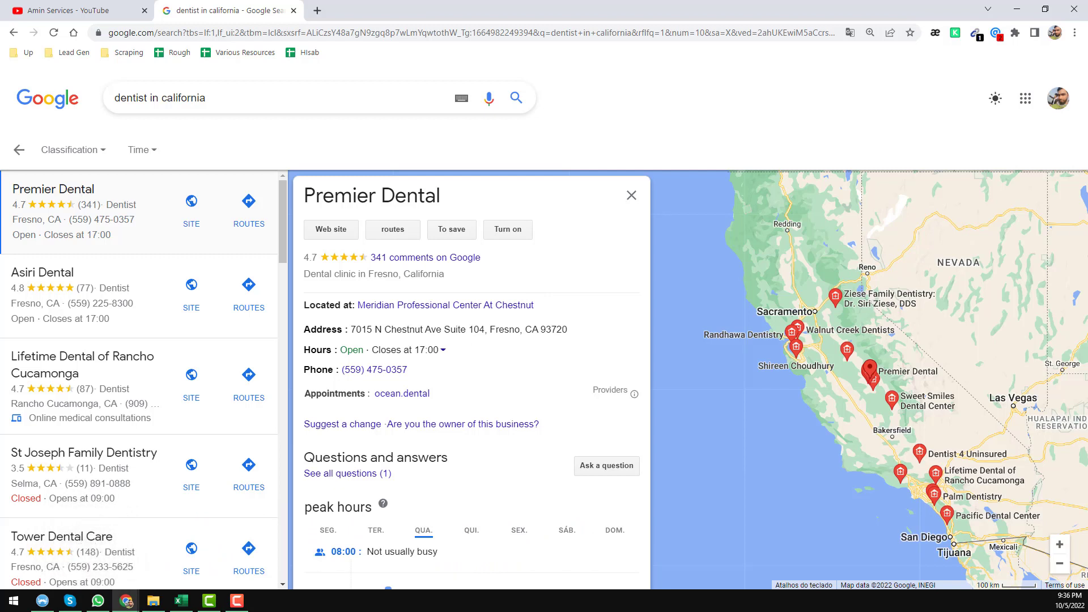
{"action": "left_click_drag", "start_coordinate": [1087, 11], "coordinate": [413, 33]}
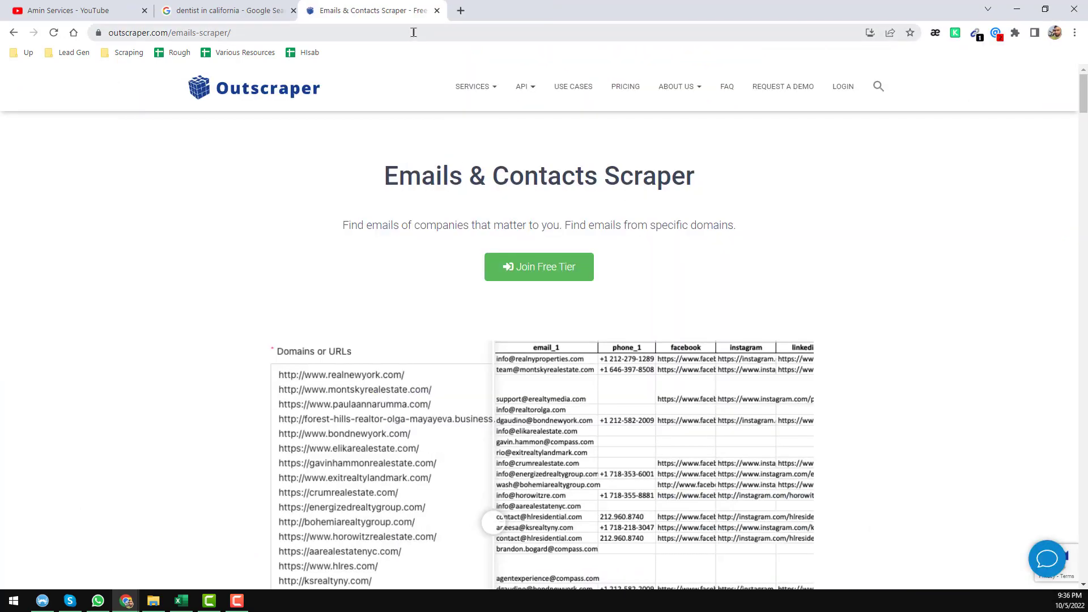
- Log in to the Outscraper app and open the Maps scraper under Google services
{"action": "left_click_drag", "start_coordinate": [376, 173], "coordinate": [722, 195]}
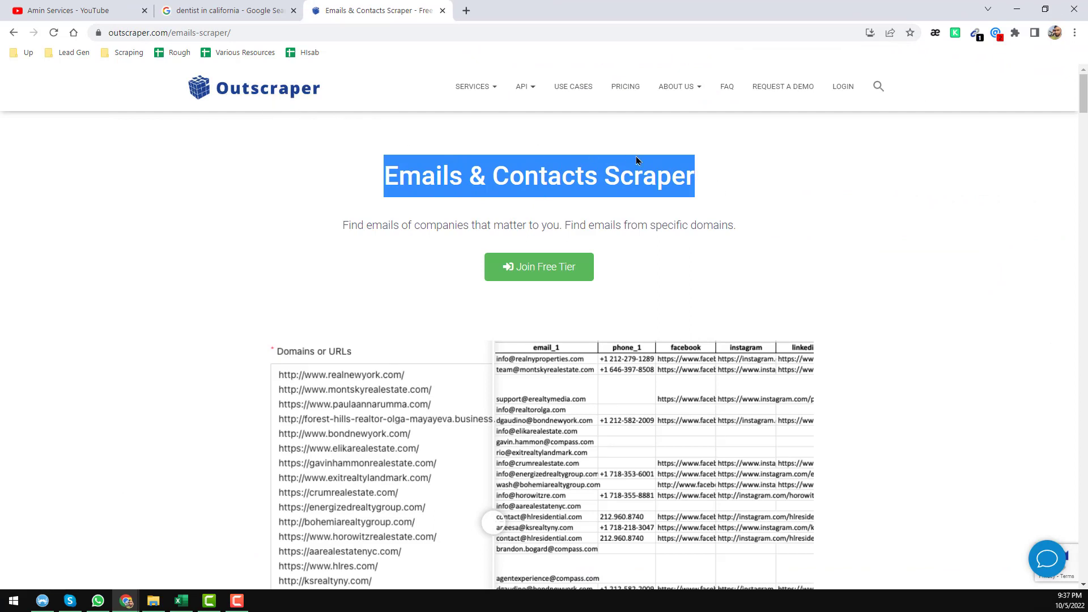
{"action": "left_click", "coordinate": [845, 88]}
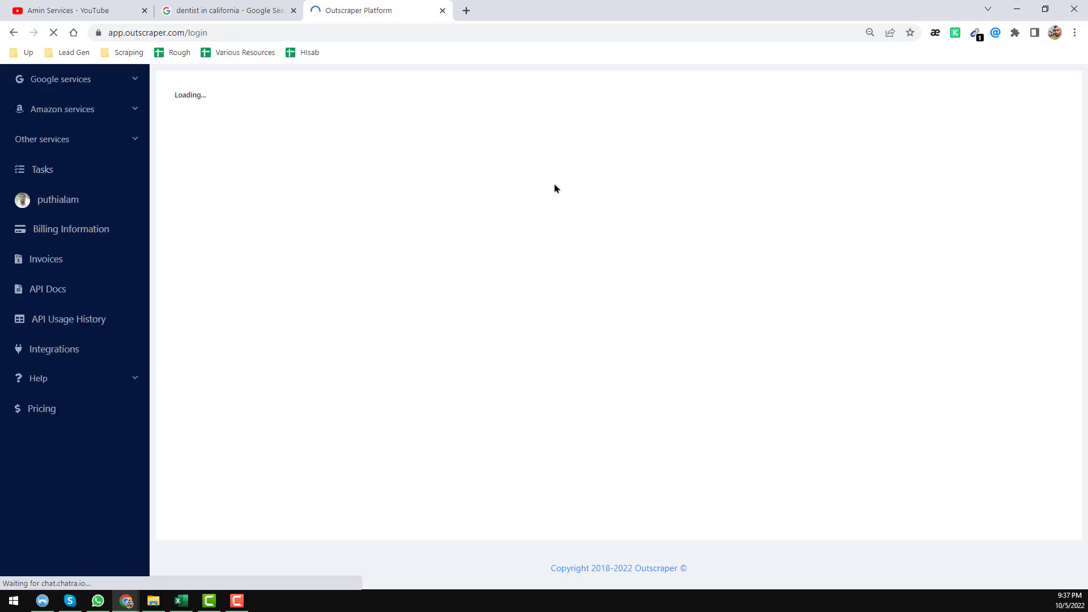
{"action": "left_click", "coordinate": [80, 180]}
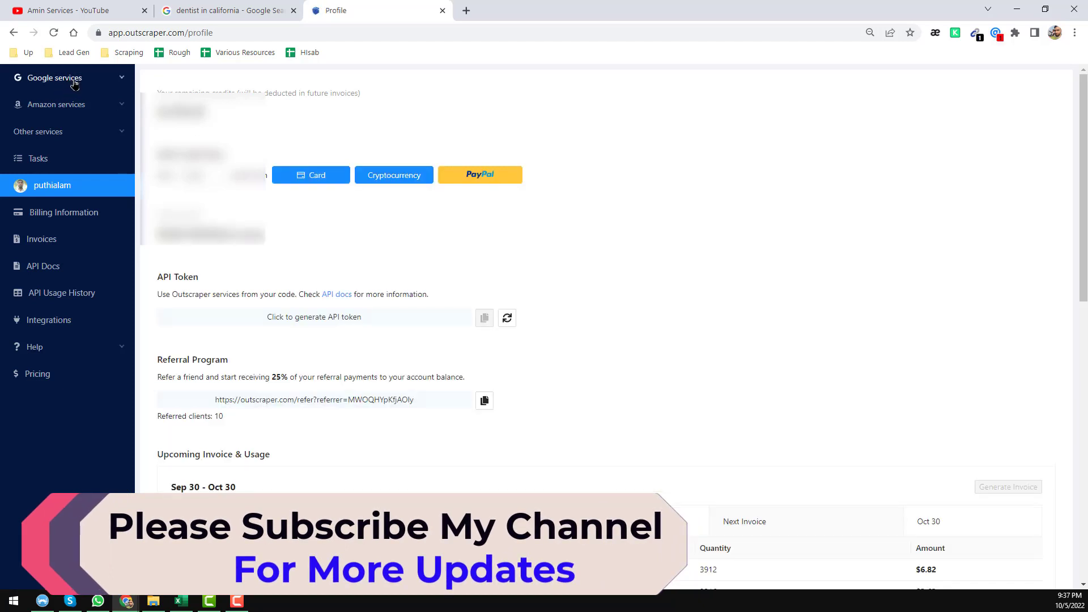
{"action": "left_click", "coordinate": [77, 84]}
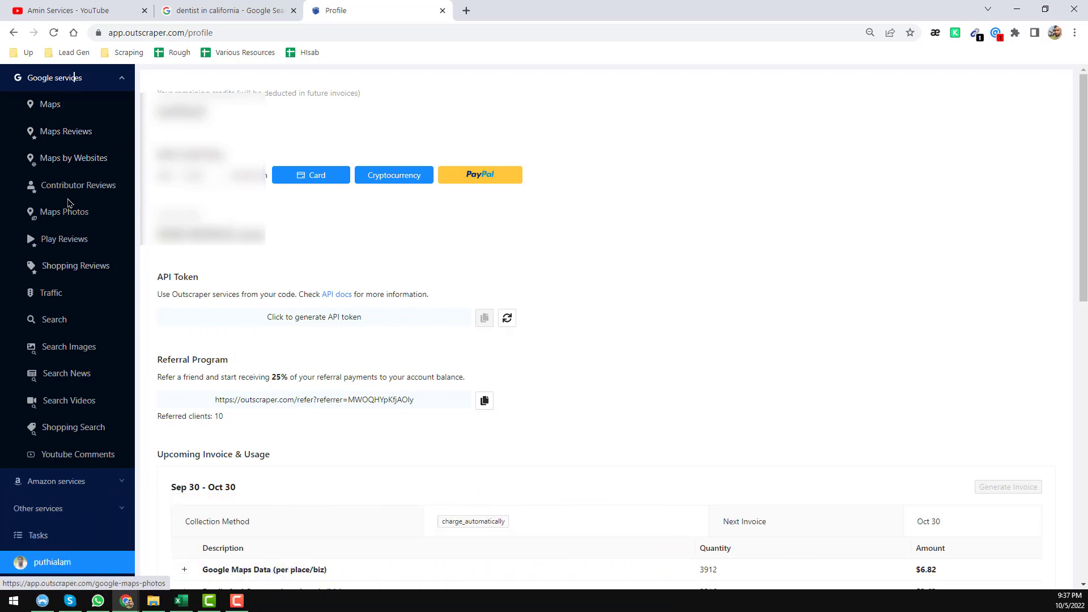
{"action": "left_click", "coordinate": [49, 104]}
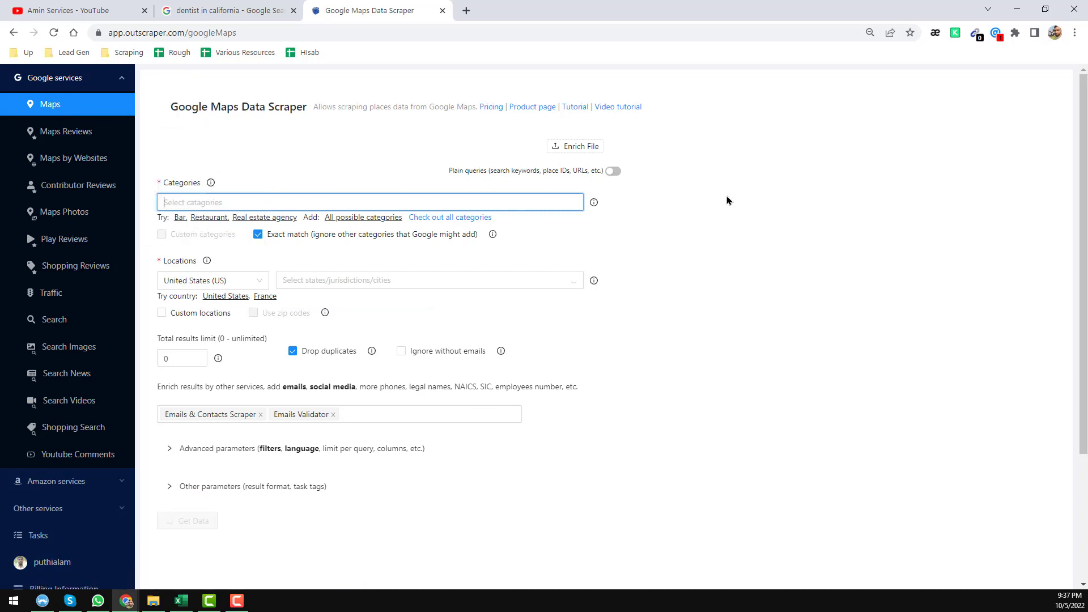
- Set the Google Maps scraper category to 'dentist'
{"action": "left_click", "coordinate": [232, 202]}
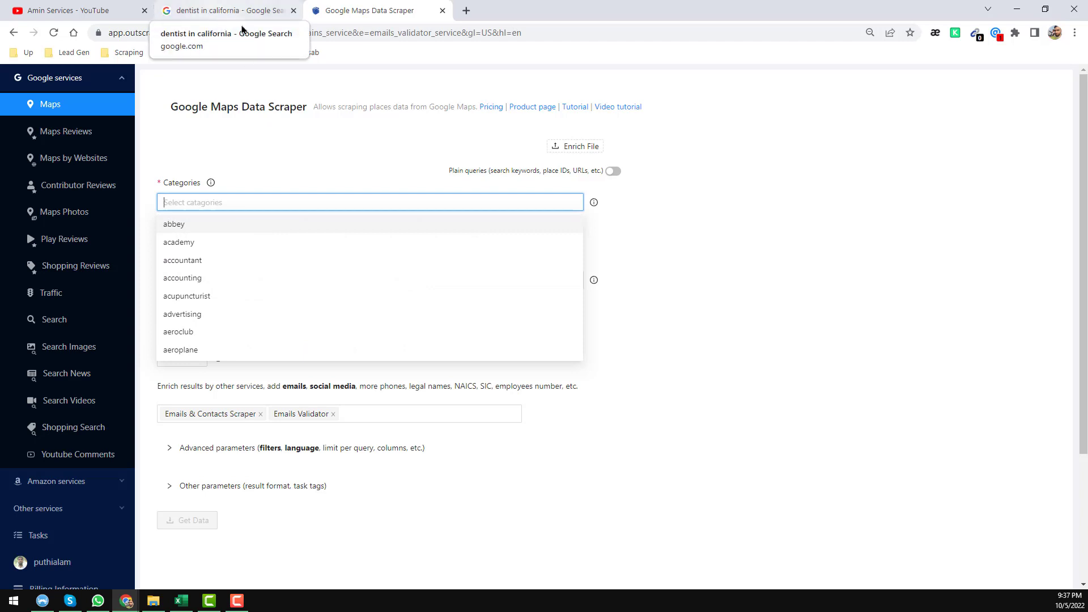
{"action": "left_click", "coordinate": [221, 200]}
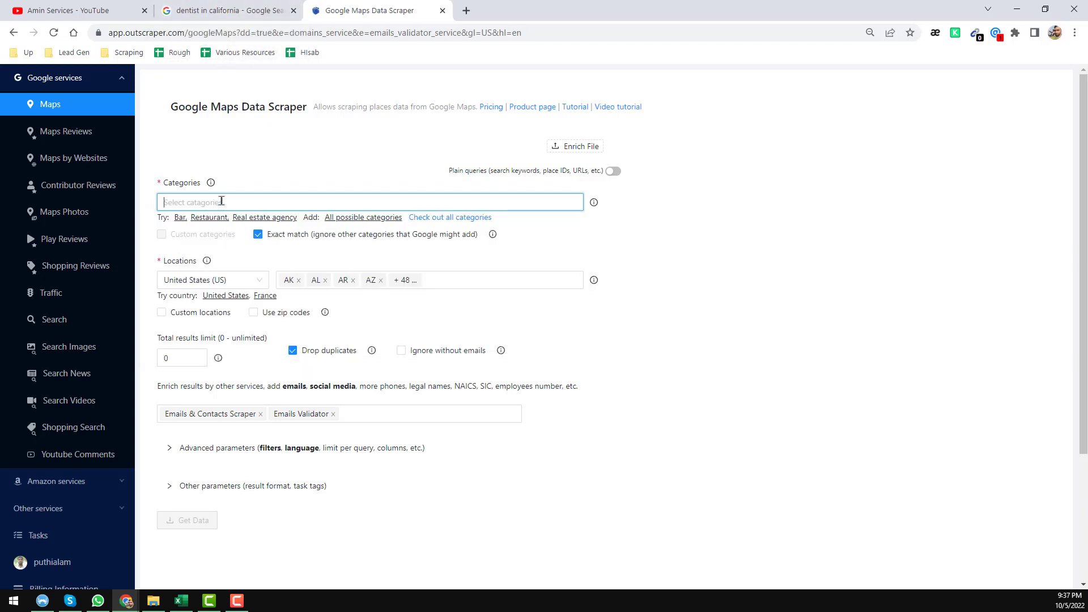
{"action": "type", "text": "dentis"}
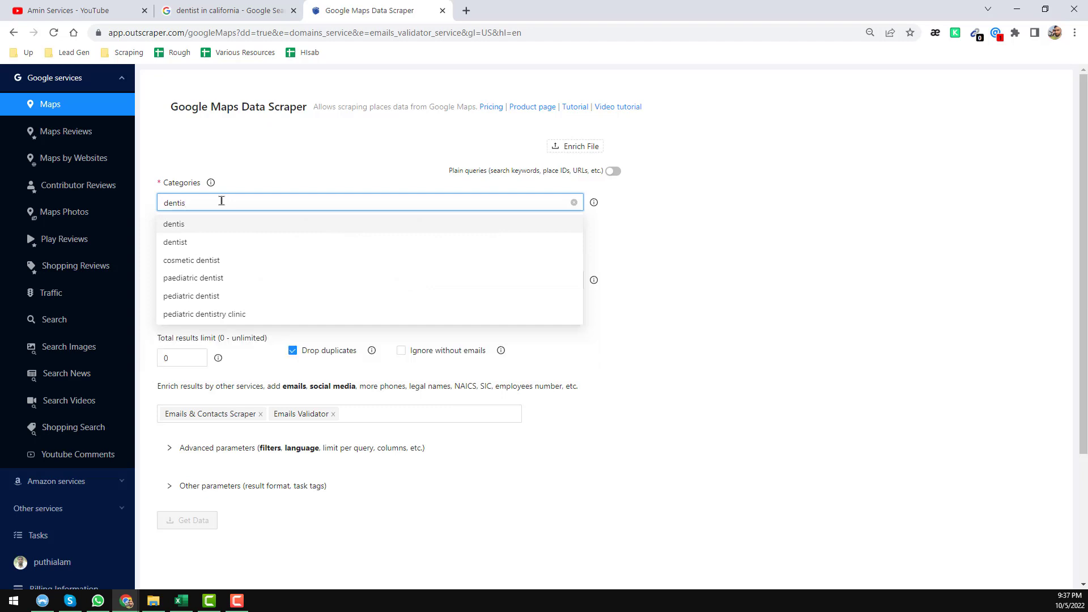
{"action": "left_click", "coordinate": [194, 243]}
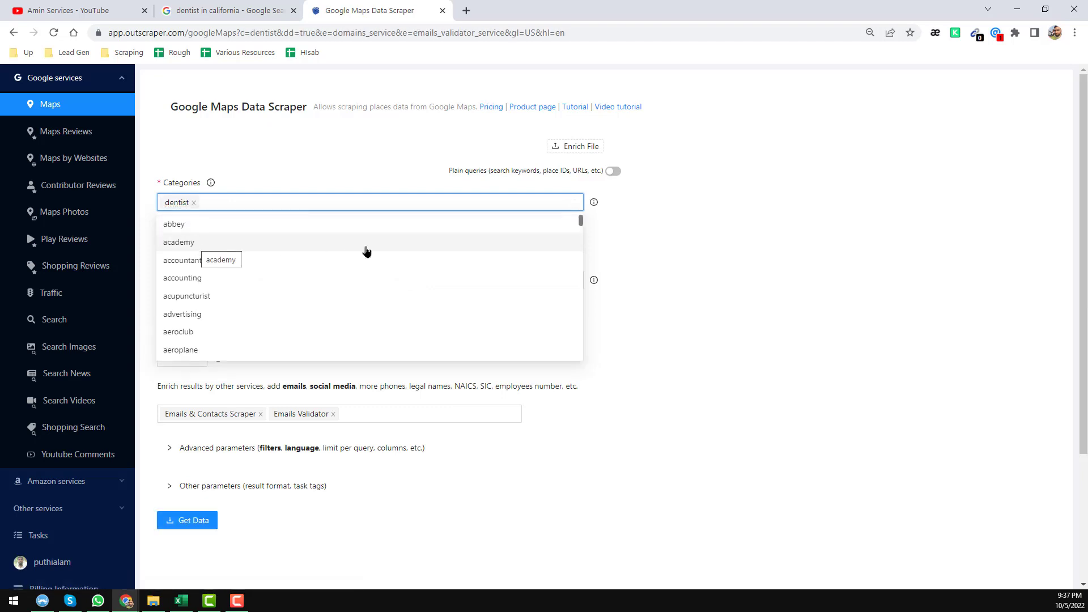
{"action": "left_click", "coordinate": [770, 195]}
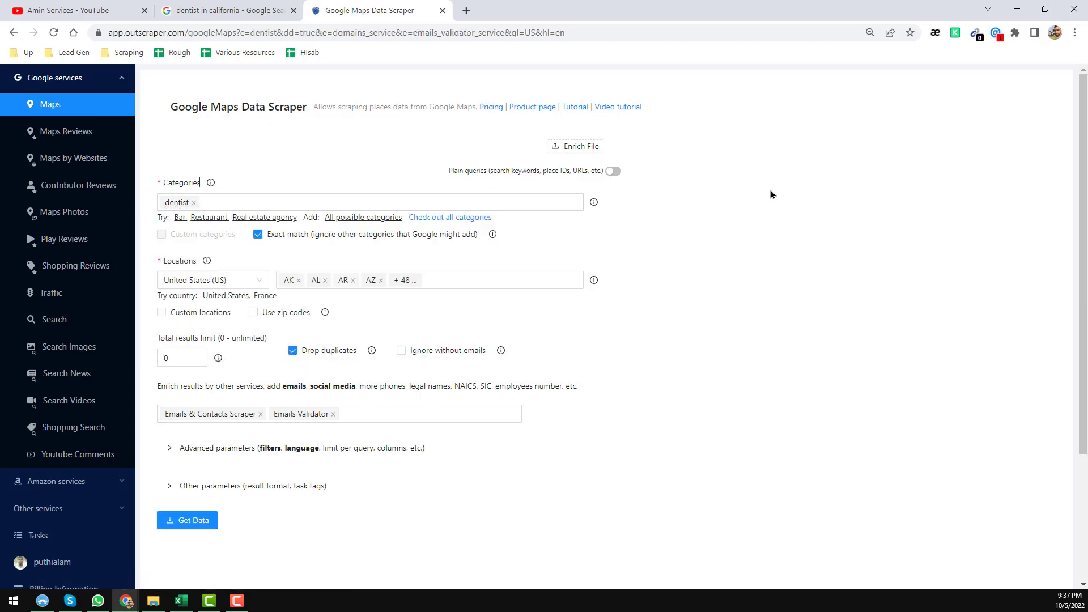
- Clear the preselected states and limit the location to California (CA) only
{"action": "left_click", "coordinate": [575, 280]}
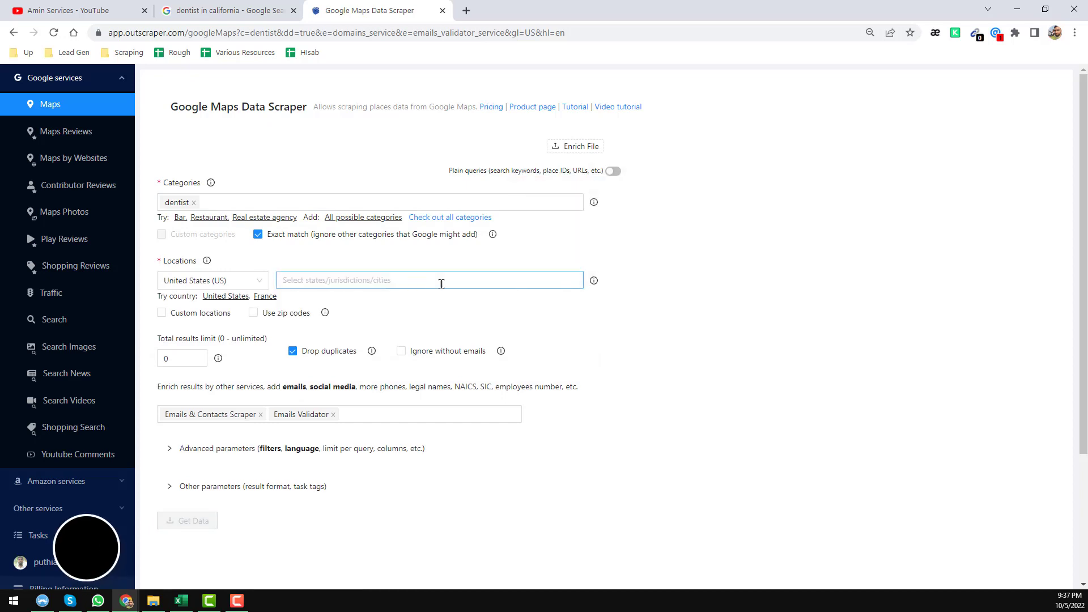
{"action": "left_click", "coordinate": [373, 281]}
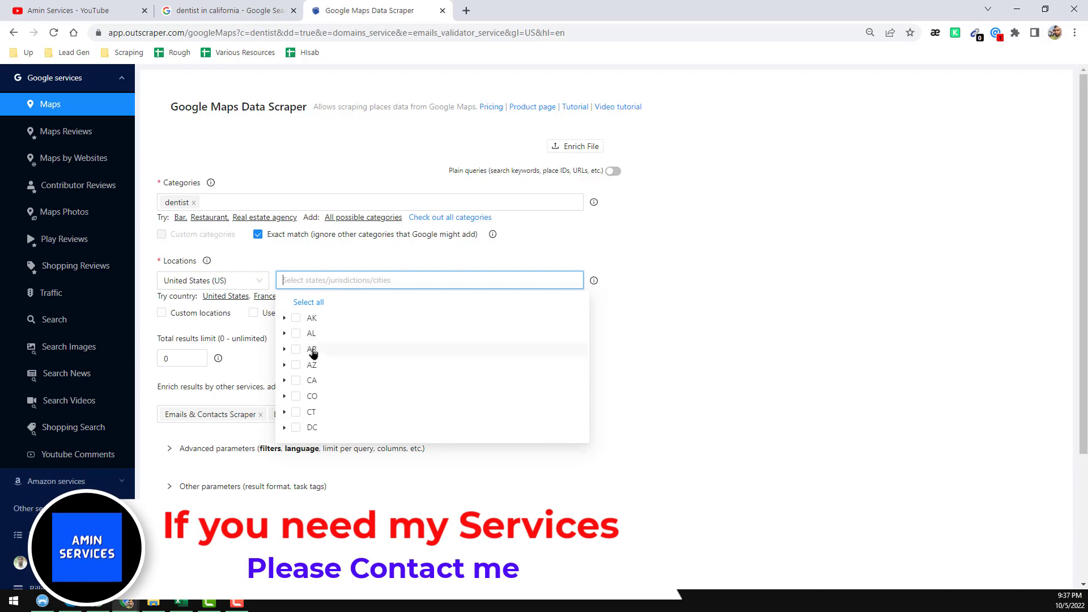
{"action": "left_click", "coordinate": [296, 381]}
{"action": "left_click", "coordinate": [648, 328]}
{"action": "scroll", "coordinate": [454, 304], "scroll_direction": "down", "scroll_amount": 2}
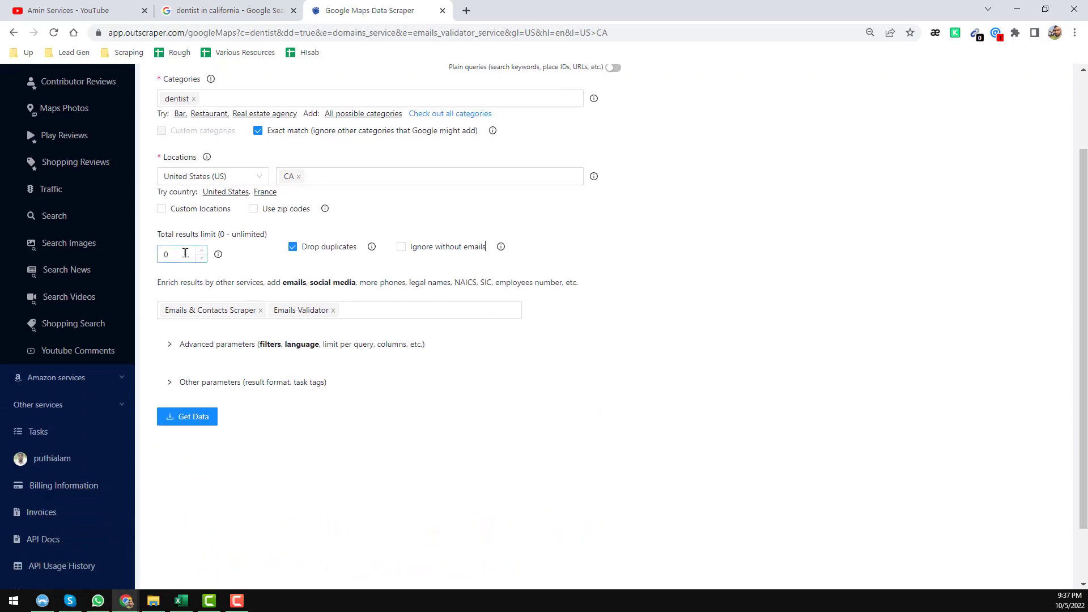
- Set Total results limit to 300 and enable Ignore without emails and Drop email duplicates
{"action": "double_click", "coordinate": [185, 253]}
{"action": "type", "text": "300"}
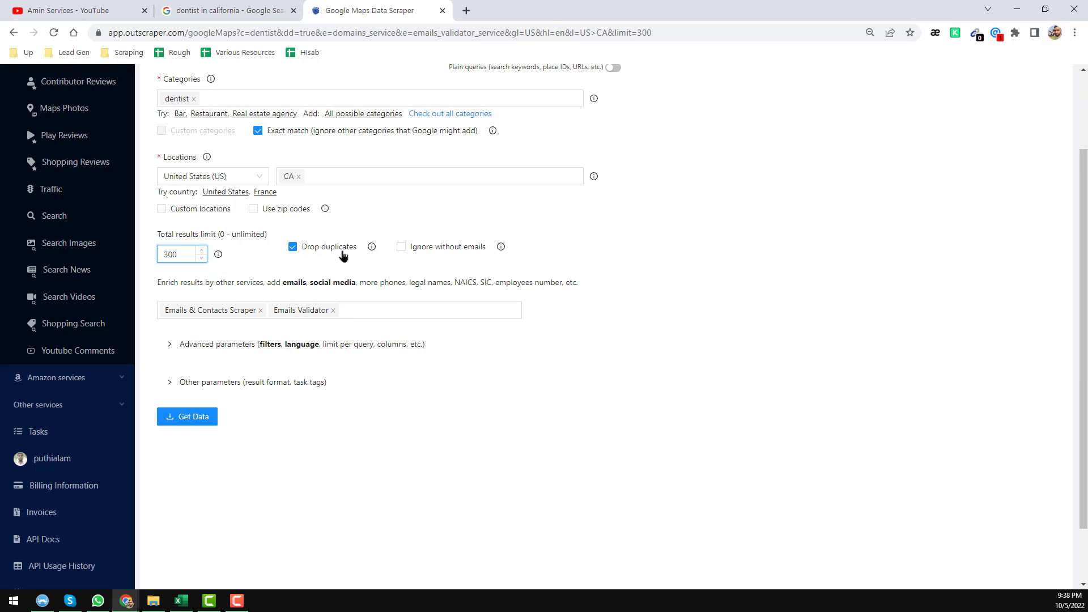
{"action": "mouse_move", "coordinate": [501, 254]}
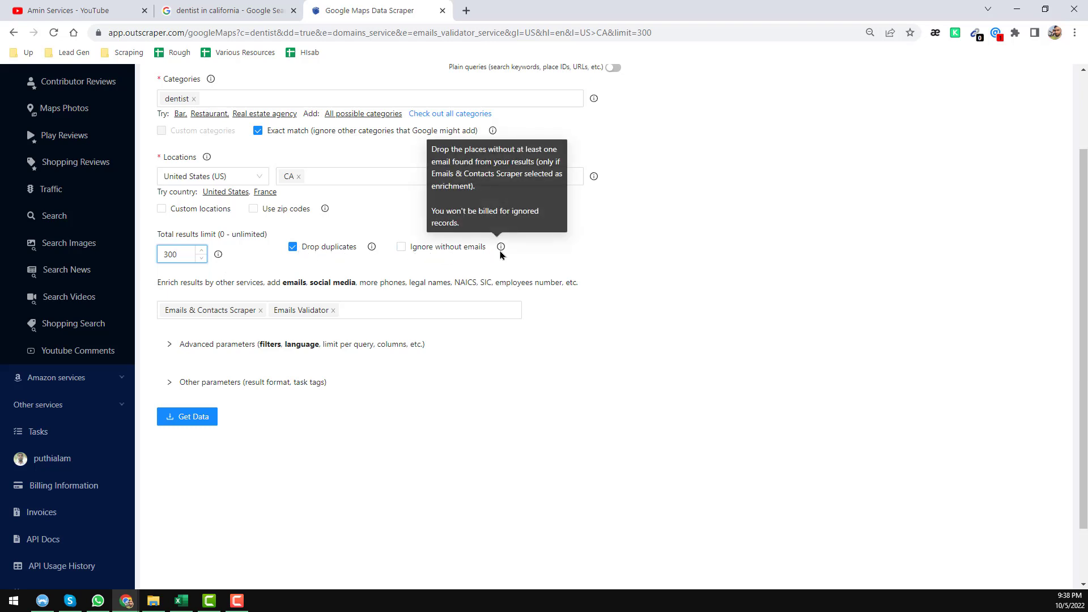
{"action": "left_click", "coordinate": [404, 253]}
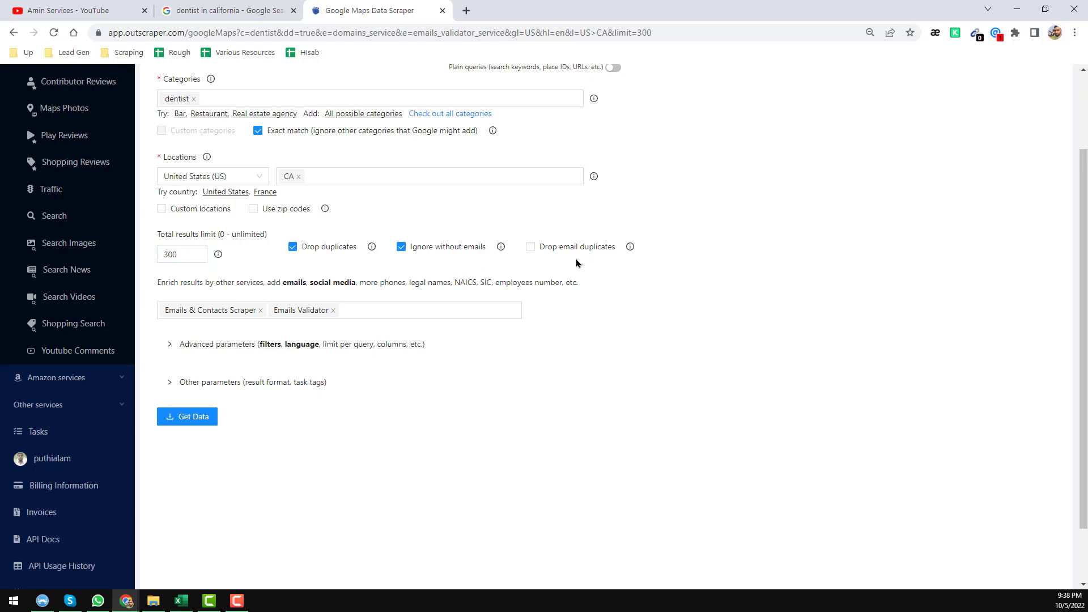
{"action": "left_click", "coordinate": [530, 252]}
{"action": "left_click", "coordinate": [343, 314]}
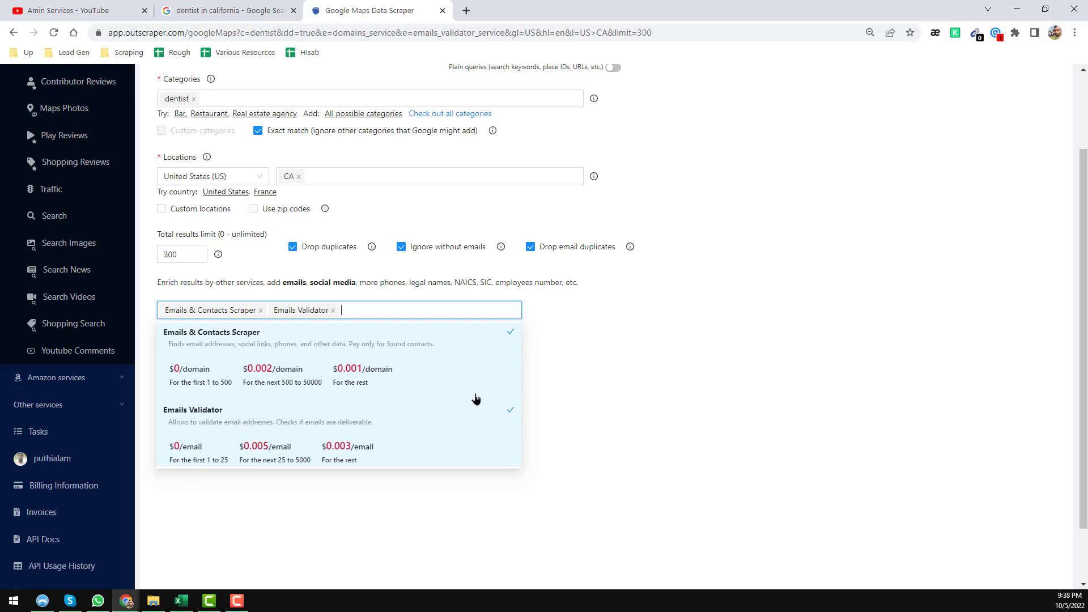
{"action": "scroll", "coordinate": [447, 394], "scroll_direction": "down", "scroll_amount": 2}
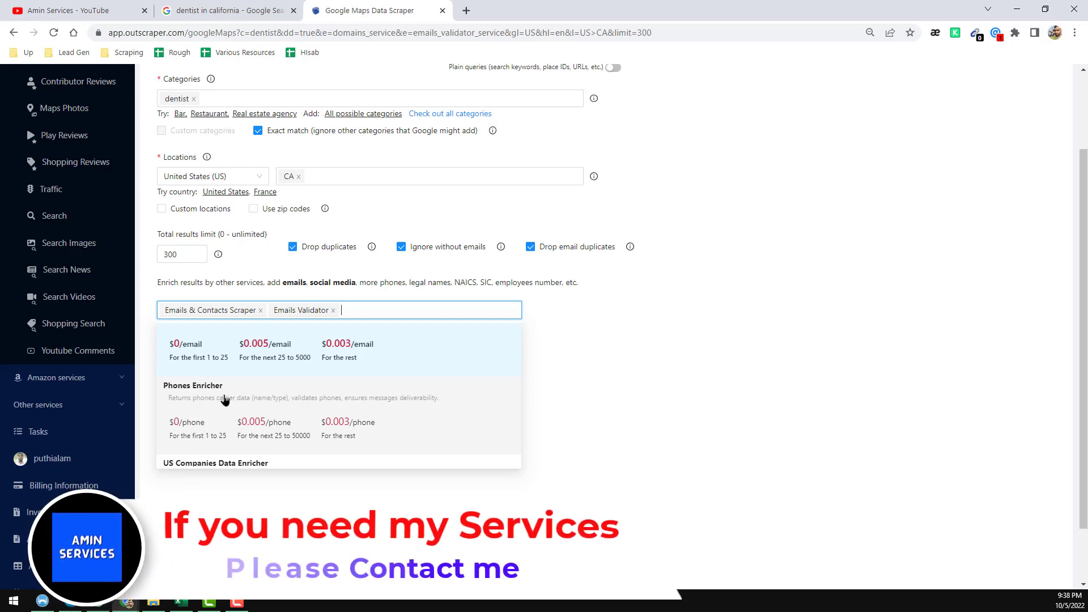
{"action": "scroll", "coordinate": [225, 400], "scroll_direction": "down", "scroll_amount": 2}
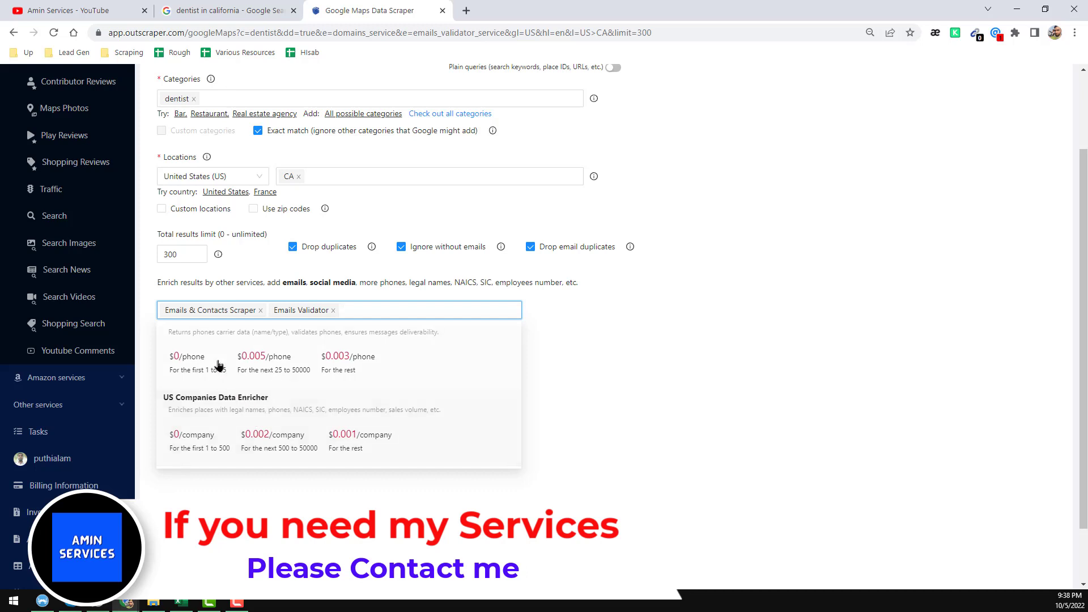
{"action": "left_click", "coordinate": [556, 363]}
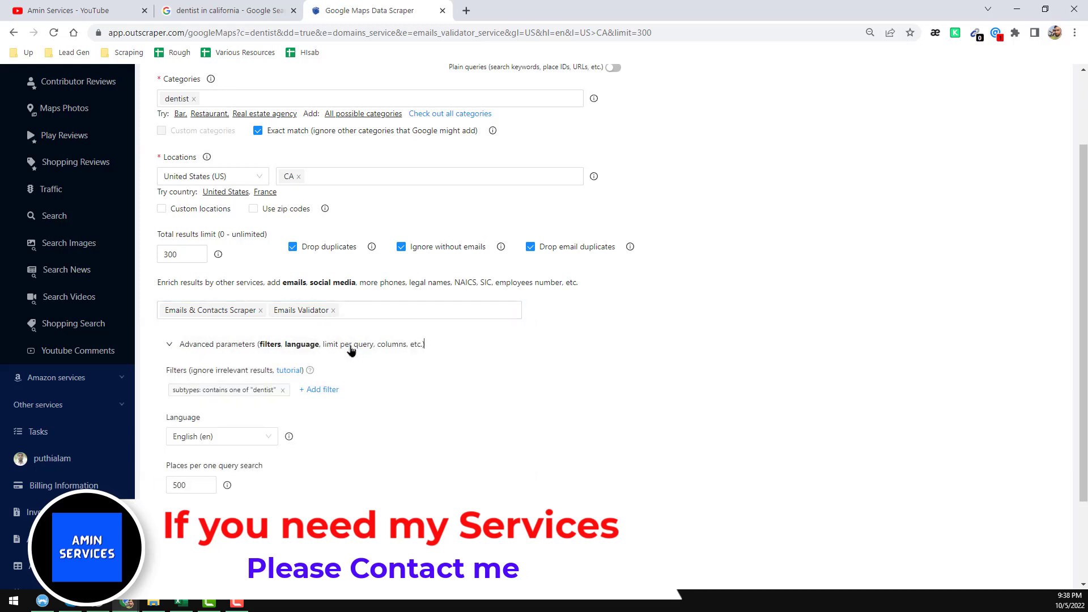
{"action": "left_click", "coordinate": [180, 344]}
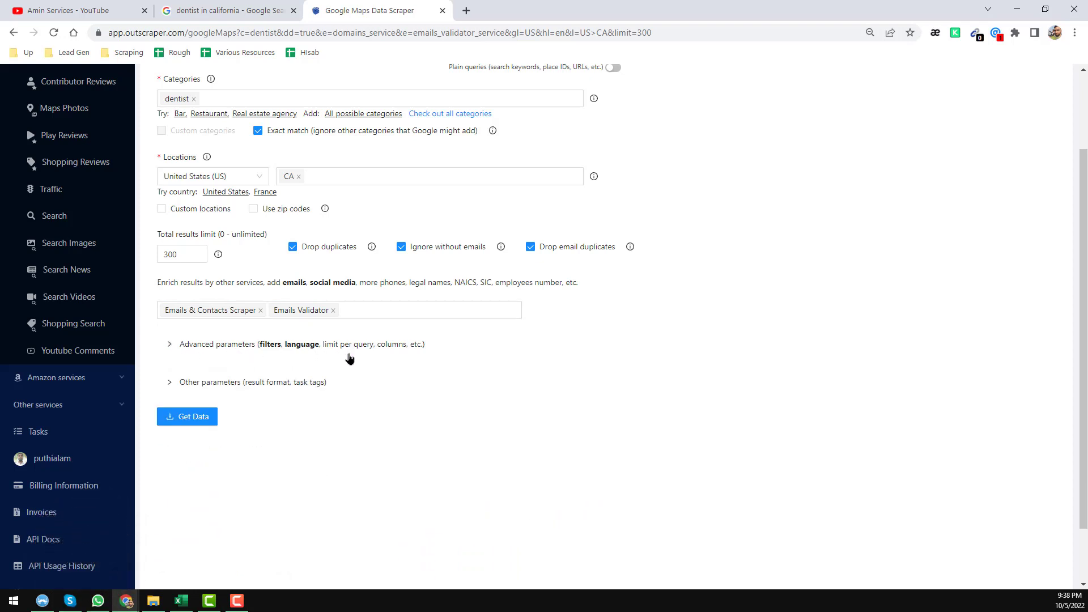
- Run Get Data, confirm the 1239 dentist queries, and go to the Tasks page
{"action": "left_click", "coordinate": [188, 420]}
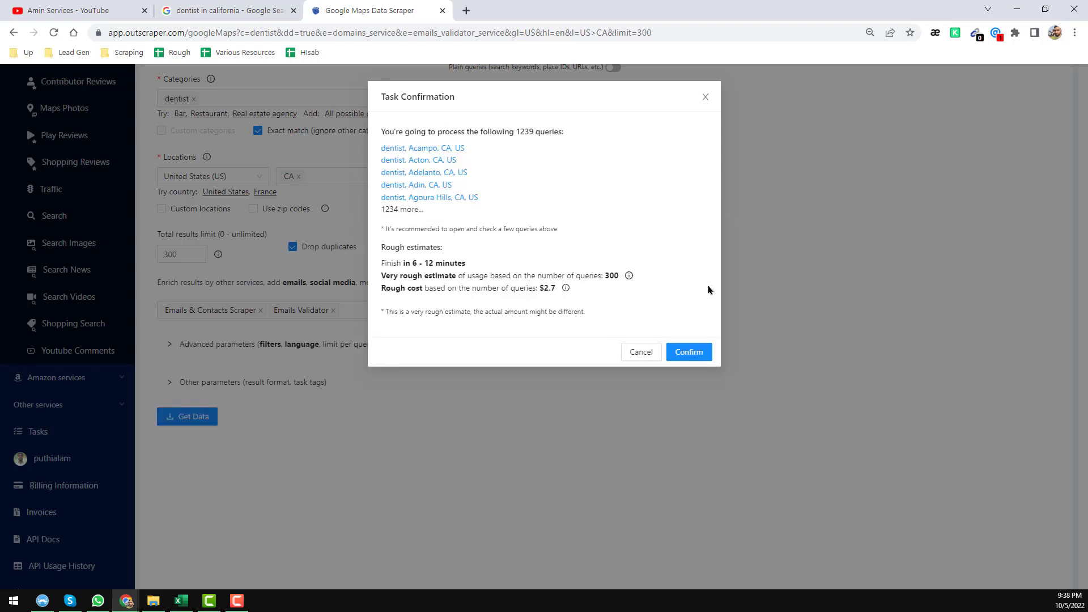
{"action": "left_click", "coordinate": [690, 353]}
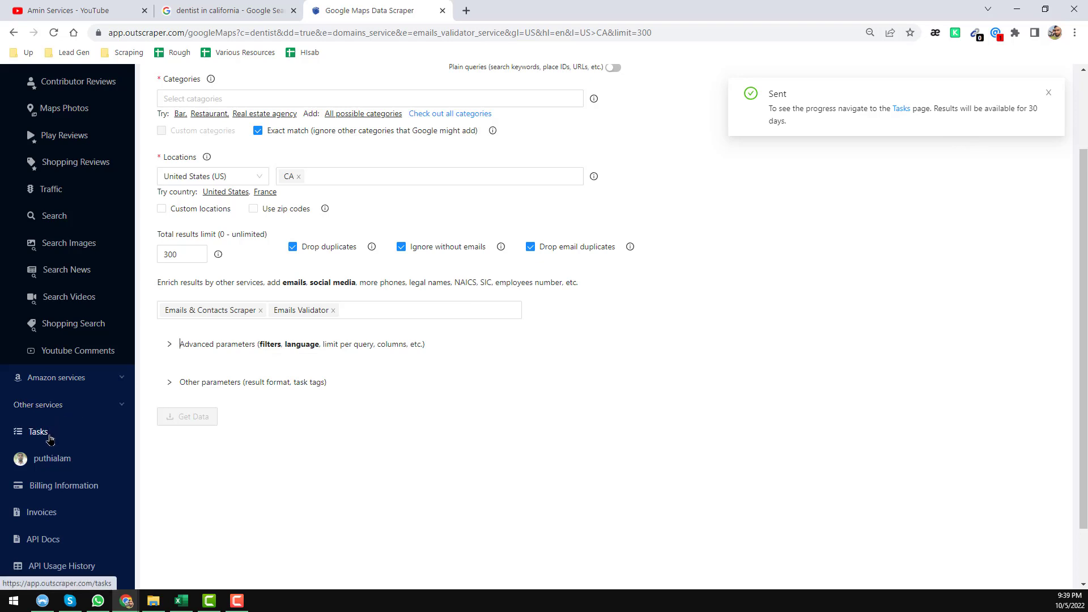
{"action": "left_click", "coordinate": [902, 110]}
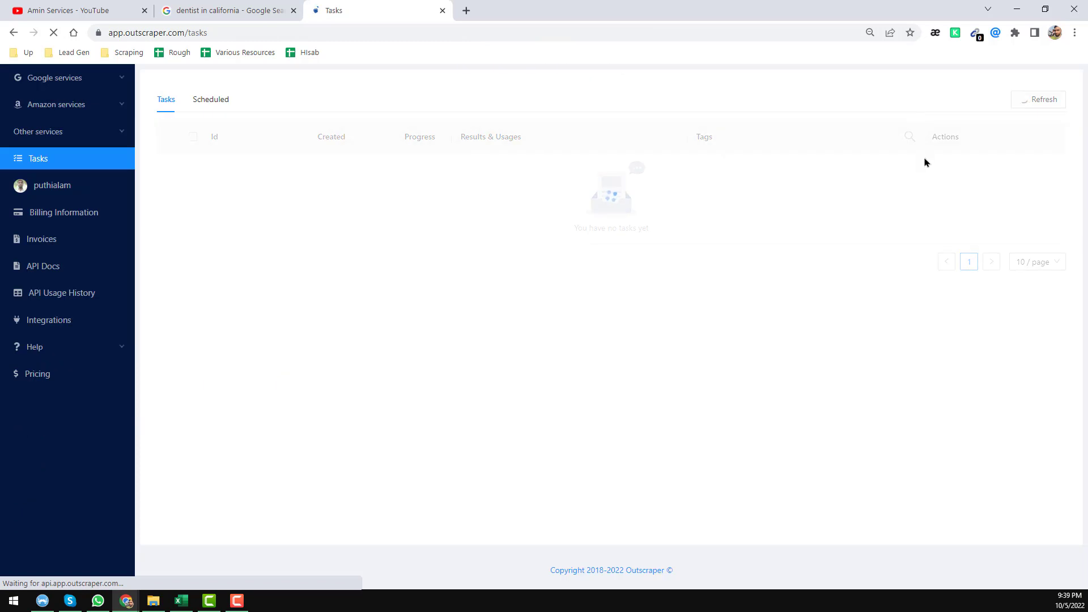
- Remove the newest running task and bring the exported dentist results in Excel forward
{"action": "mouse_move", "coordinate": [410, 173]}
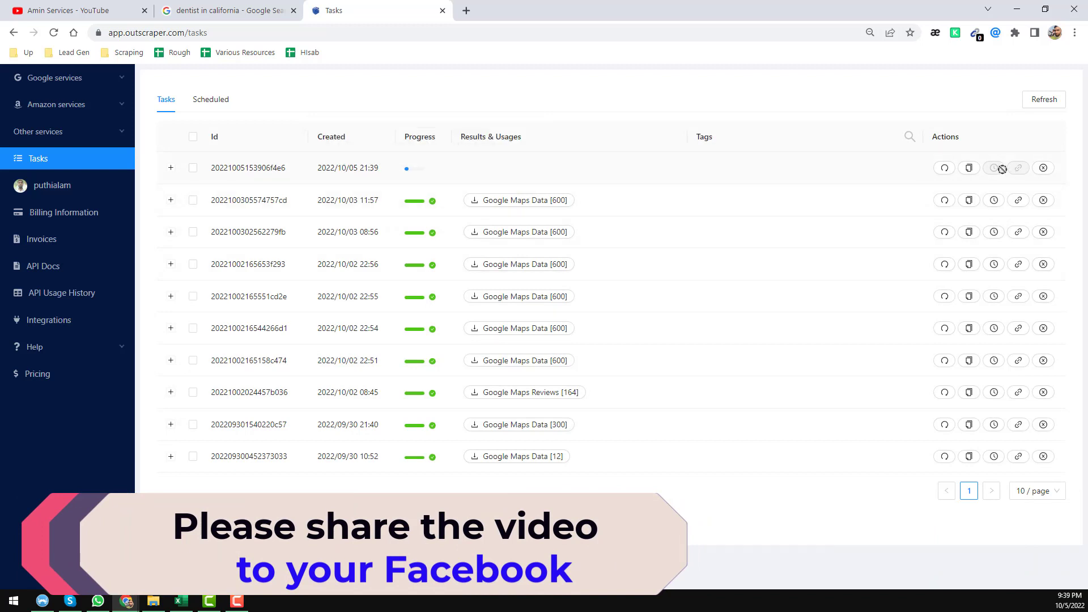
{"action": "left_click", "coordinate": [1043, 168]}
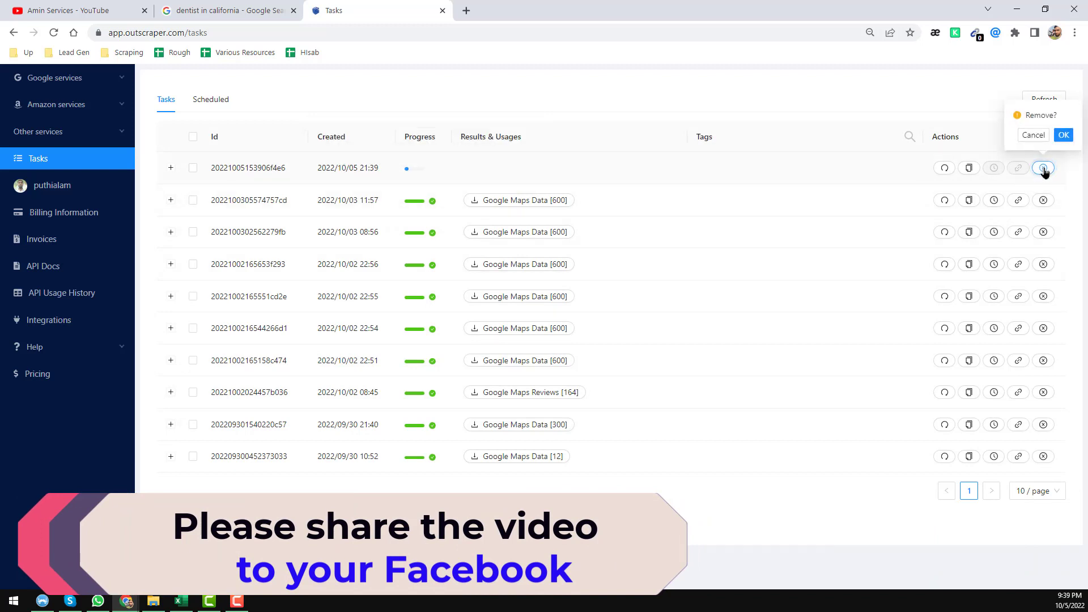
{"action": "left_click", "coordinate": [1069, 138]}
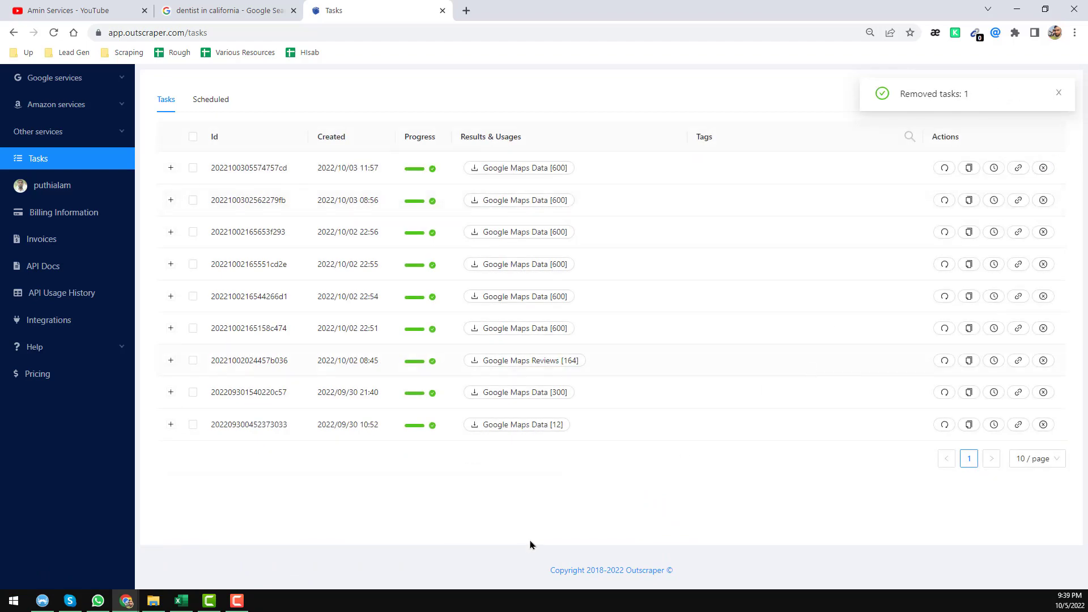
{"action": "left_click", "coordinate": [181, 601]}
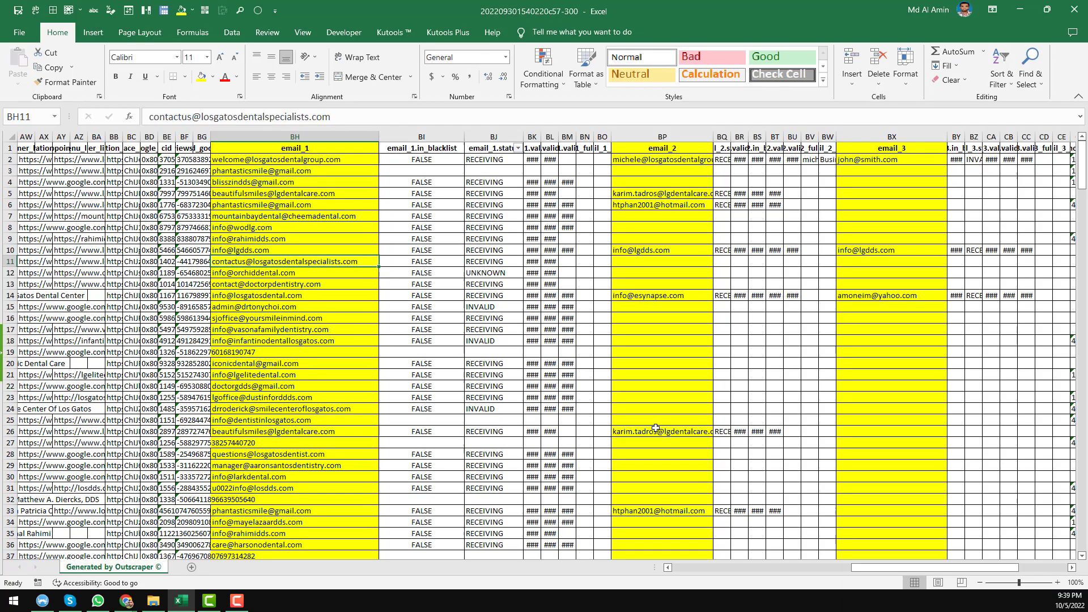
- Widen column A, then select the whole sheet and give every column the same wider width
{"action": "left_click", "coordinate": [297, 205]}
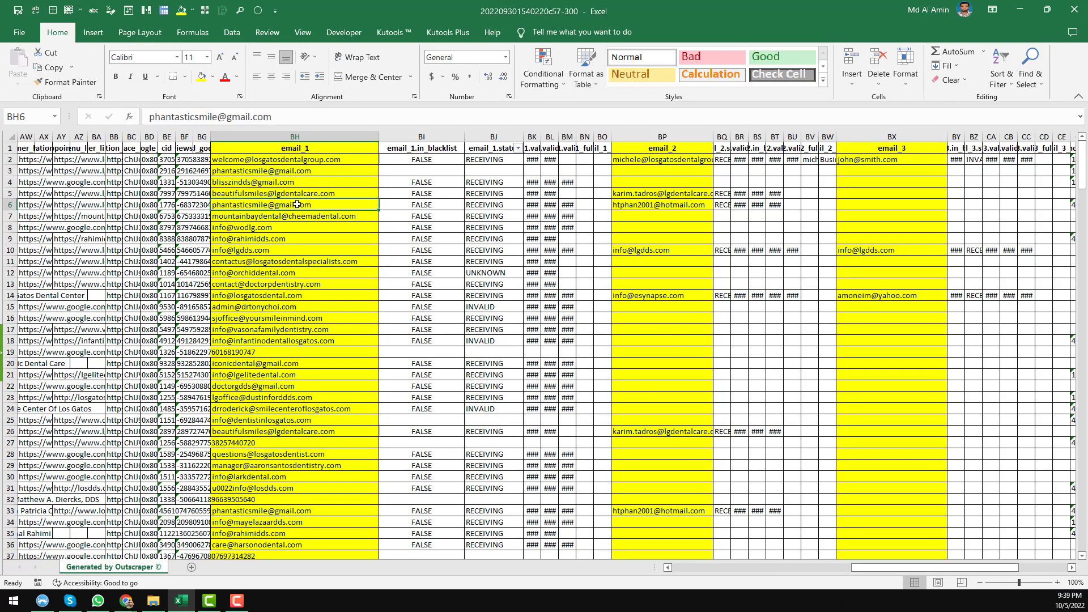
{"action": "key", "text": "ctrl+Home"}
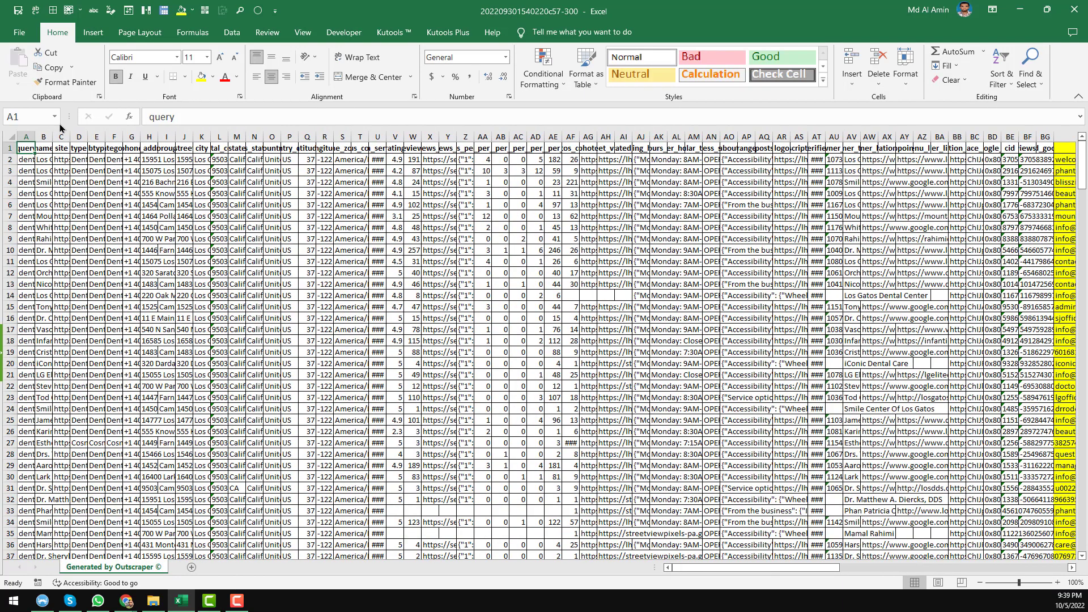
{"action": "left_click_drag", "start_coordinate": [35, 136], "coordinate": [103, 137]}
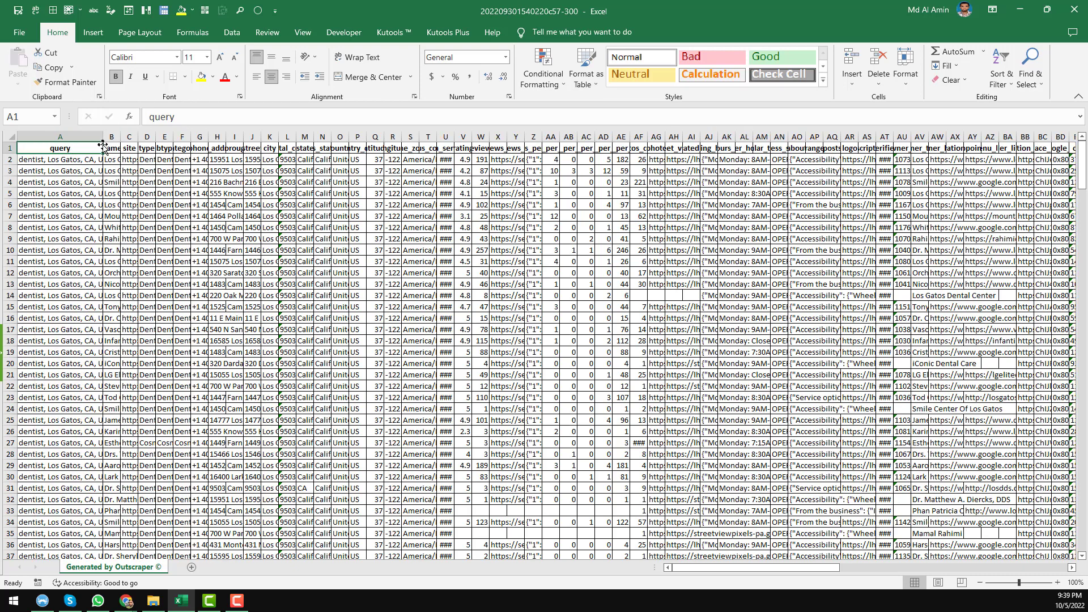
{"action": "left_click", "coordinate": [60, 137]}
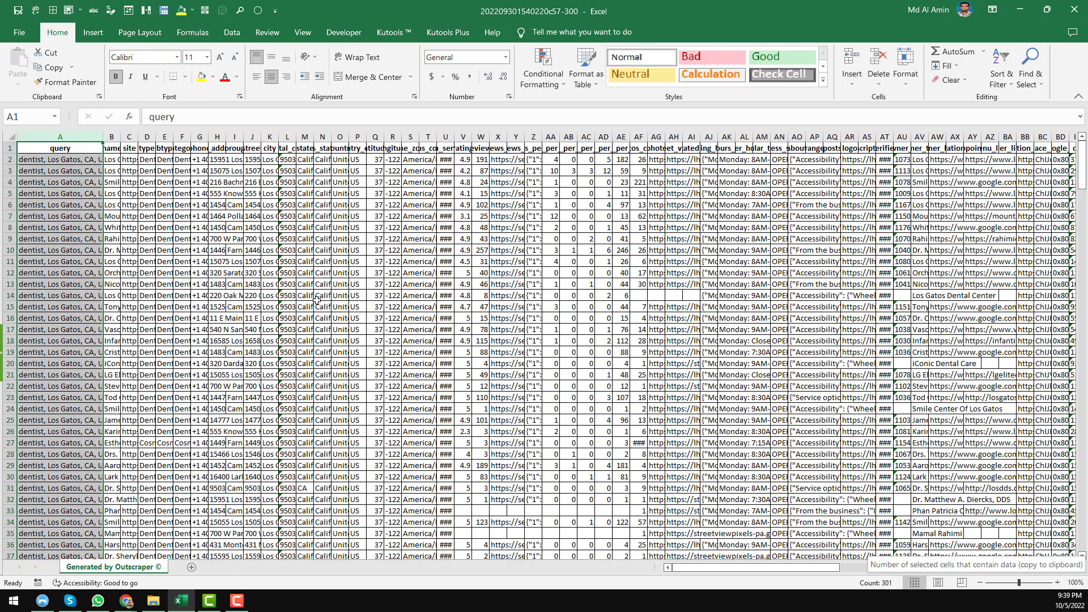
{"action": "left_click", "coordinate": [112, 136]}
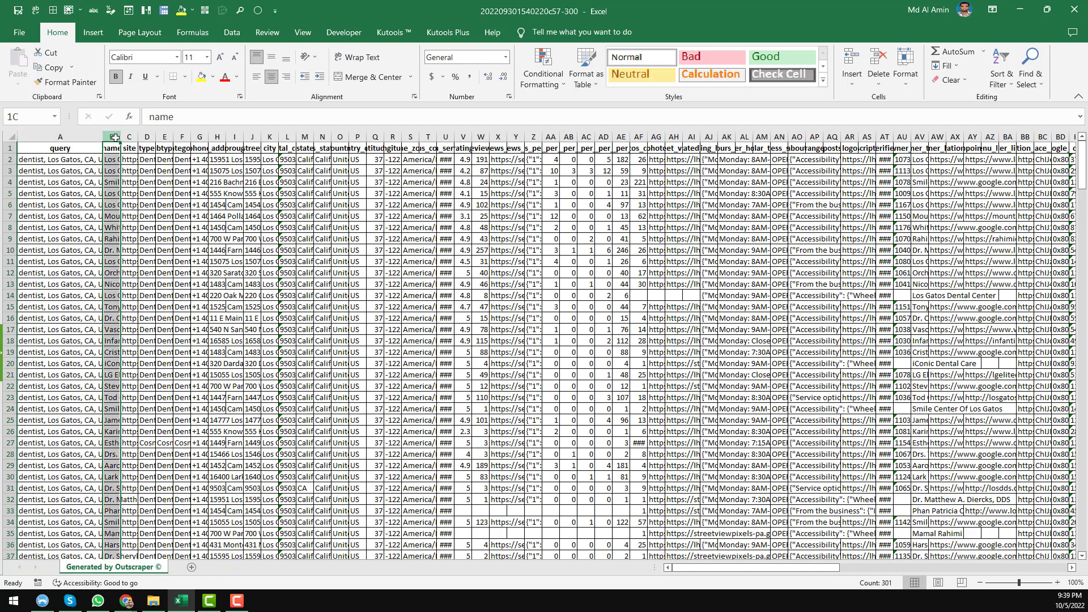
{"action": "left_click", "coordinate": [826, 160]}
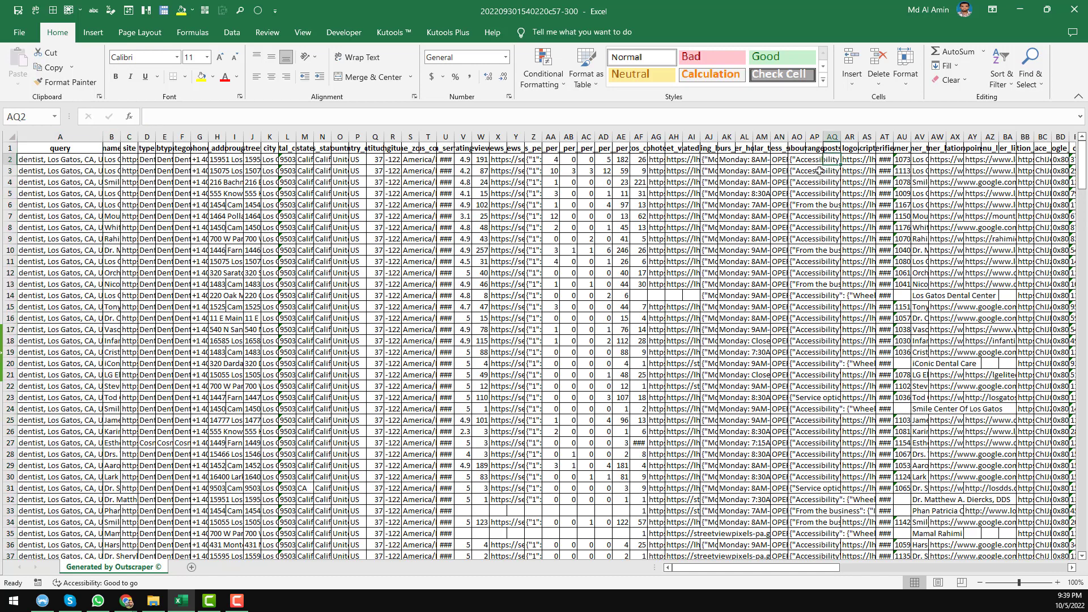
{"action": "left_click", "coordinate": [10, 136]}
{"action": "left_click_drag", "start_coordinate": [95, 137], "coordinate": [108, 137]}
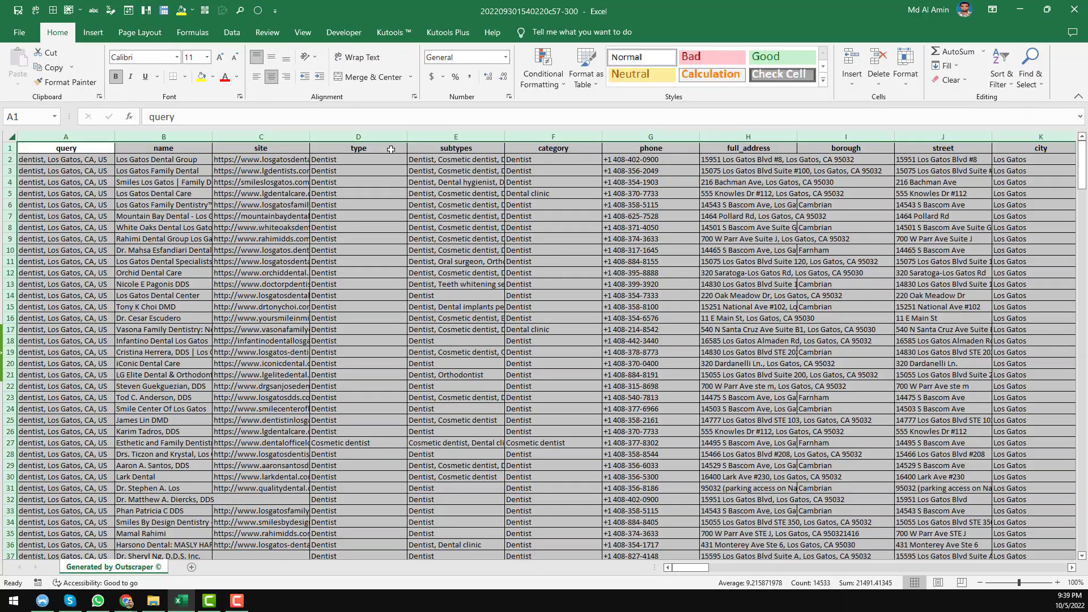
- Widen the email_1 column to fit addresses and review its first entries
{"action": "left_click", "coordinate": [740, 150]}
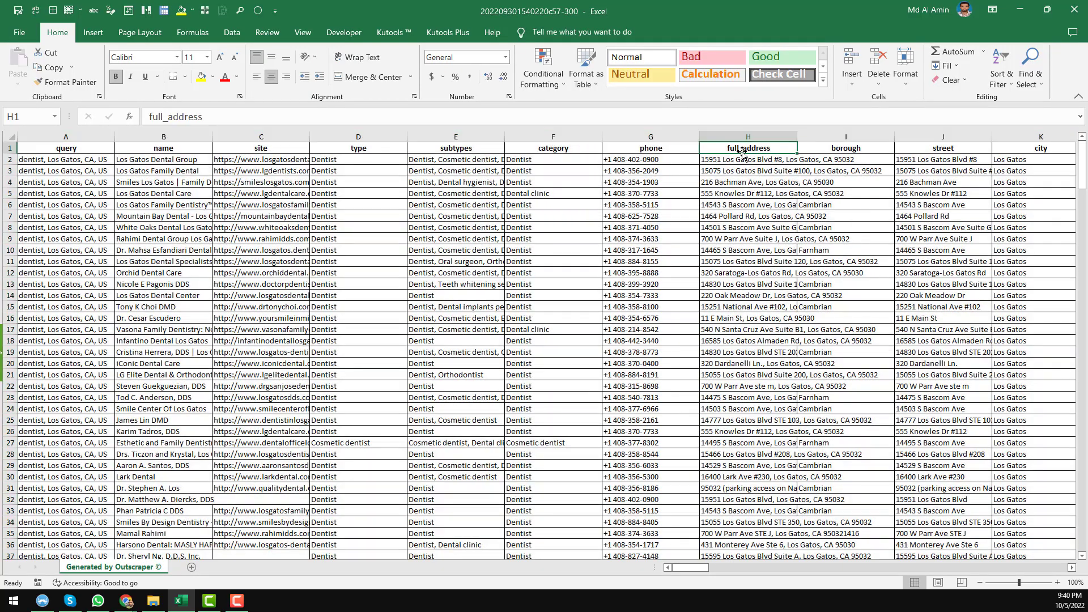
{"action": "key", "text": "Right"}
{"action": "key", "text": "Right"}
{"action": "key", "text": "Right"}
{"action": "key", "text": "Right"}
{"action": "key", "text": "Right"}
{"action": "key", "text": "Right"}
{"action": "key", "text": "Right"}
{"action": "key", "text": "Right"}
{"action": "key", "text": "Right"}
{"action": "key", "text": "Right"}
{"action": "key", "text": "Right"}
{"action": "key", "text": "Right"}
{"action": "key", "text": "Right"}
{"action": "key", "text": "Right"}
{"action": "key", "text": "Right"}
{"action": "key", "text": "Right"}
{"action": "key", "text": "Right"}
{"action": "key", "text": "Right"}
{"action": "key", "text": "Right"}
{"action": "key", "text": "Right"}
{"action": "key", "text": "Right"}
{"action": "key", "text": "Right"}
{"action": "key", "text": "Right"}
{"action": "key", "text": "Right"}
{"action": "key", "text": "Right"}
{"action": "key", "text": "Right"}
{"action": "key", "text": "Right"}
{"action": "key", "text": "Right"}
{"action": "key", "text": "Right"}
{"action": "key", "text": "Right"}
{"action": "key", "text": "Right"}
{"action": "key", "text": "Right"}
{"action": "key", "text": "Right"}
{"action": "key", "text": "Right"}
{"action": "key", "text": "Right"}
{"action": "key", "text": "Right"}
{"action": "key", "text": "Right"}
{"action": "key", "text": "Right"}
{"action": "key", "text": "Right"}
{"action": "key", "text": "Right"}
{"action": "key", "text": "Left"}
{"action": "key", "text": "Left"}
{"action": "key", "text": "Left"}
{"action": "key", "text": "Left"}
{"action": "key", "text": "Left"}
{"action": "key", "text": "Left"}
{"action": "key", "text": "Left"}
{"action": "key", "text": "Left"}
{"action": "key", "text": "Left"}
{"action": "key", "text": "Left"}
{"action": "key", "text": "Left"}
{"action": "key", "text": "Left"}
{"action": "key", "text": "Left"}
{"action": "key", "text": "Left"}
{"action": "key", "text": "Left"}
{"action": "key", "text": "Left"}
{"action": "key", "text": "Left"}
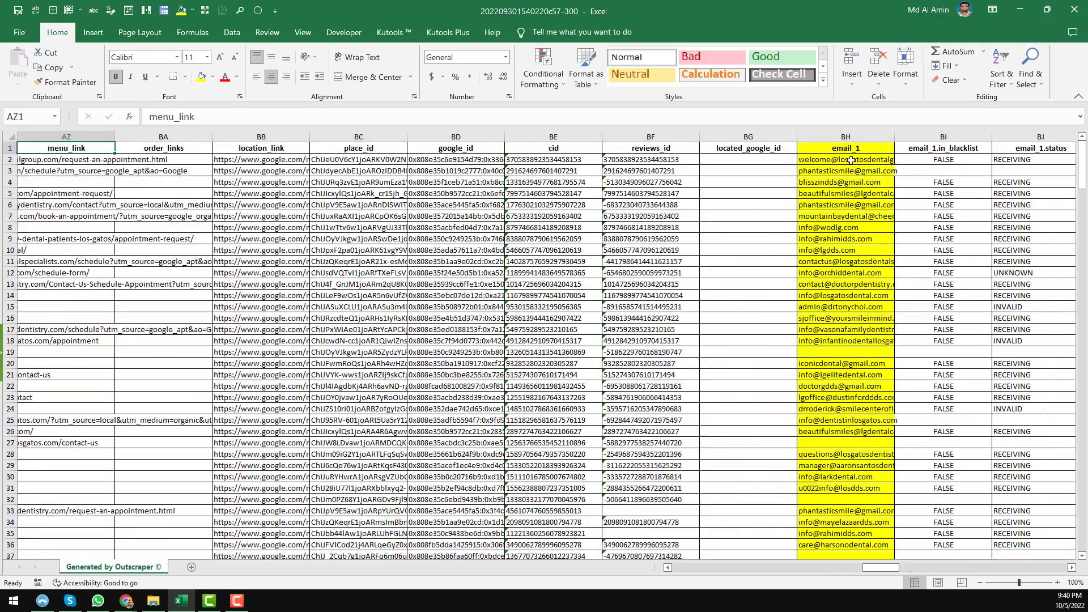
{"action": "left_click", "coordinate": [851, 160]}
{"action": "left_click_drag", "start_coordinate": [895, 137], "coordinate": [939, 137]}
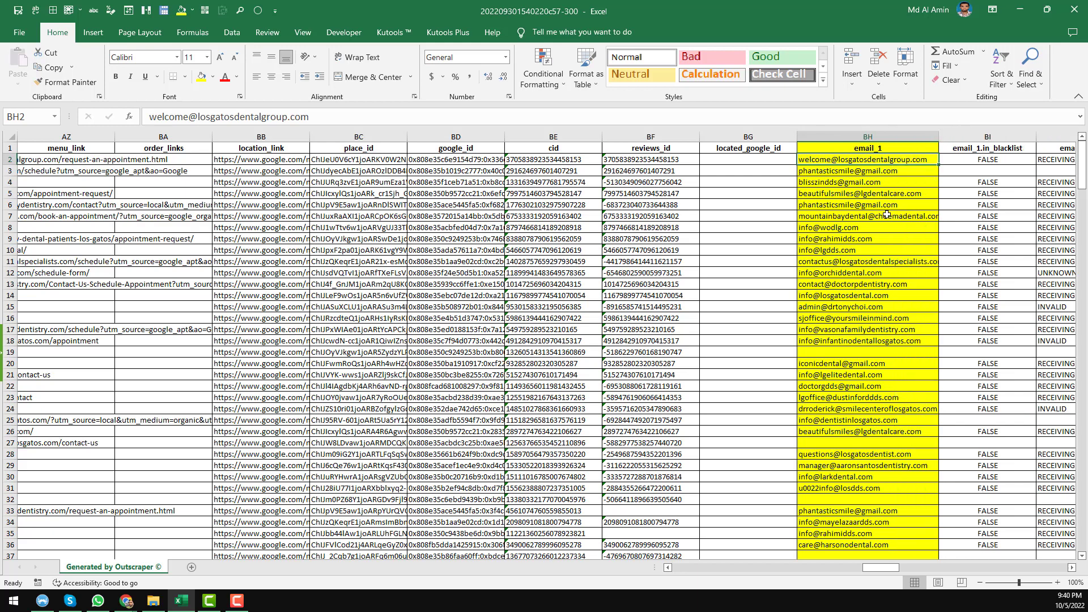
{"action": "left_click", "coordinate": [879, 215]}
{"action": "left_click", "coordinate": [860, 161]}
- Review email_1 status values (RECEIVING, UNKNOWN, INVALID) and their DNS, format and SMTP checks
{"action": "left_click", "coordinate": [898, 149]}
{"action": "key", "text": "Right"}
{"action": "key", "text": "Right"}
{"action": "key", "text": "Right"}
{"action": "key", "text": "Right"}
{"action": "key", "text": "Right"}
{"action": "key", "text": "Right"}
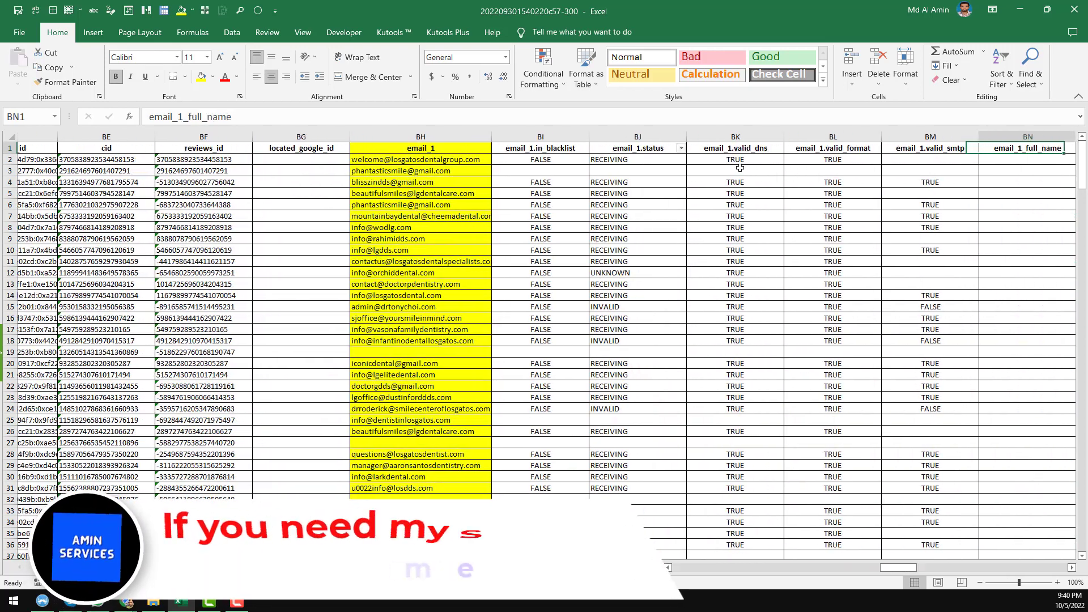
{"action": "left_click", "coordinate": [593, 159]}
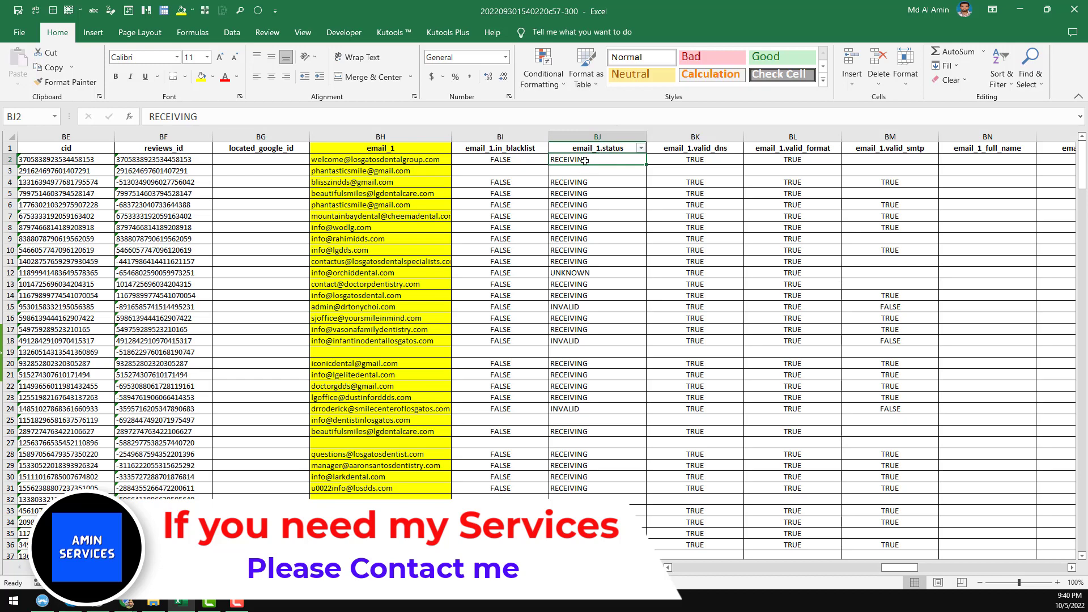
{"action": "left_click", "coordinate": [586, 273]}
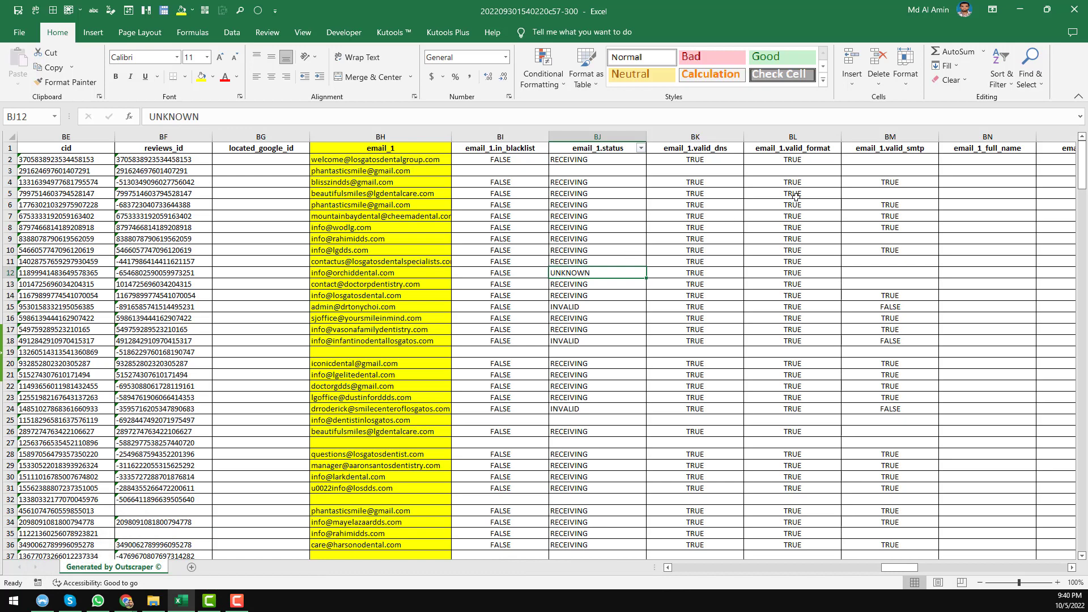
{"action": "left_click", "coordinate": [736, 183]}
{"action": "key", "text": "Right"}
{"action": "key", "text": "Right"}
{"action": "key", "text": "Right"}
{"action": "key", "text": "Right"}
{"action": "key", "text": "Right"}
{"action": "key", "text": "Right"}
{"action": "key", "text": "Right"}
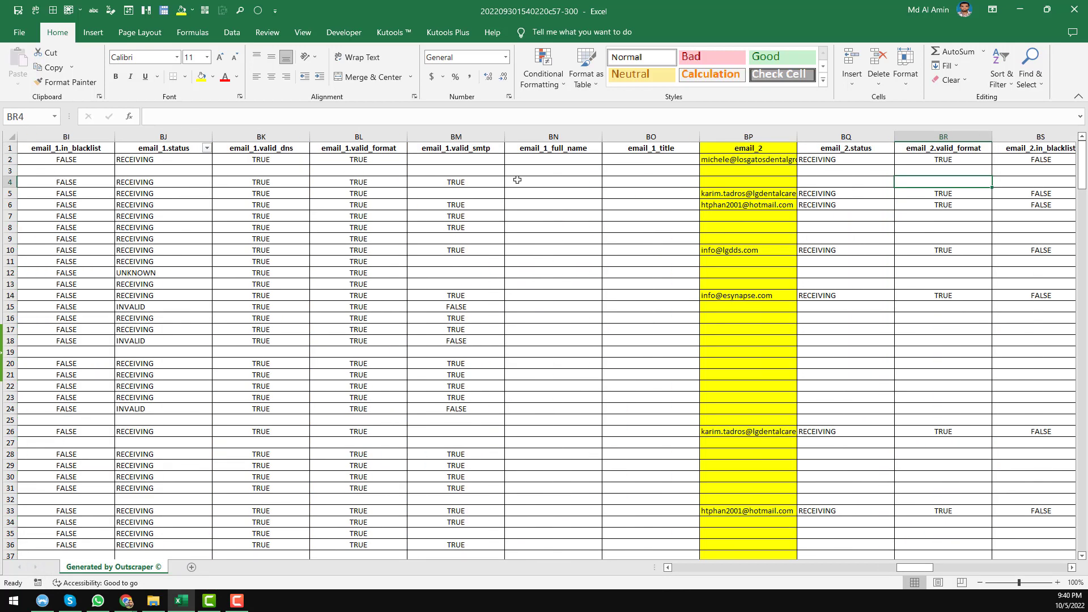
- Review the email_2 and email_3 addresses with their checks and contact name and title
{"action": "left_click", "coordinate": [769, 137]}
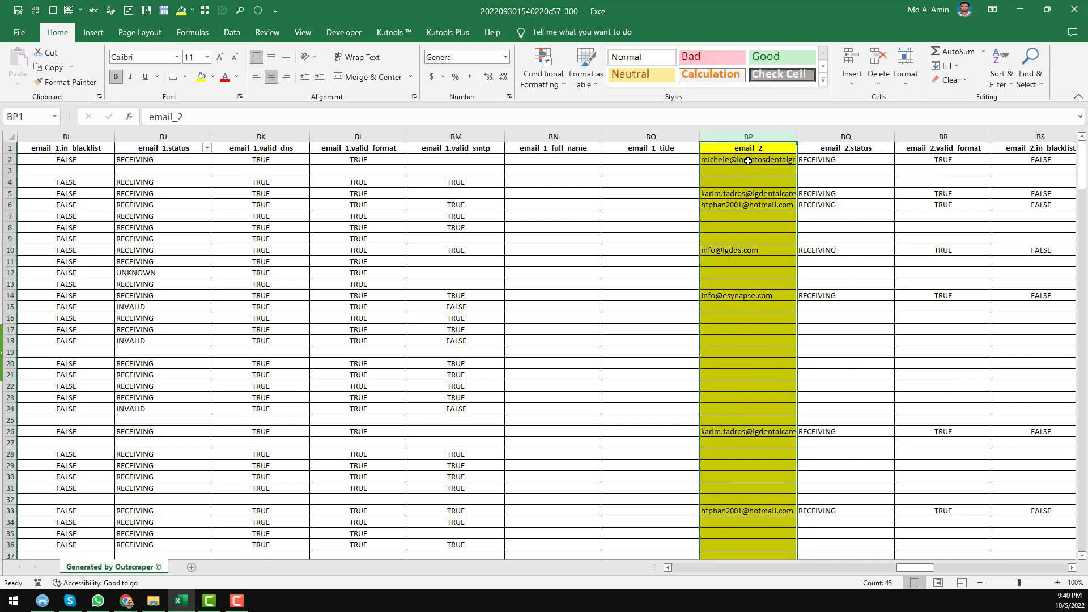
{"action": "left_click", "coordinate": [748, 160]}
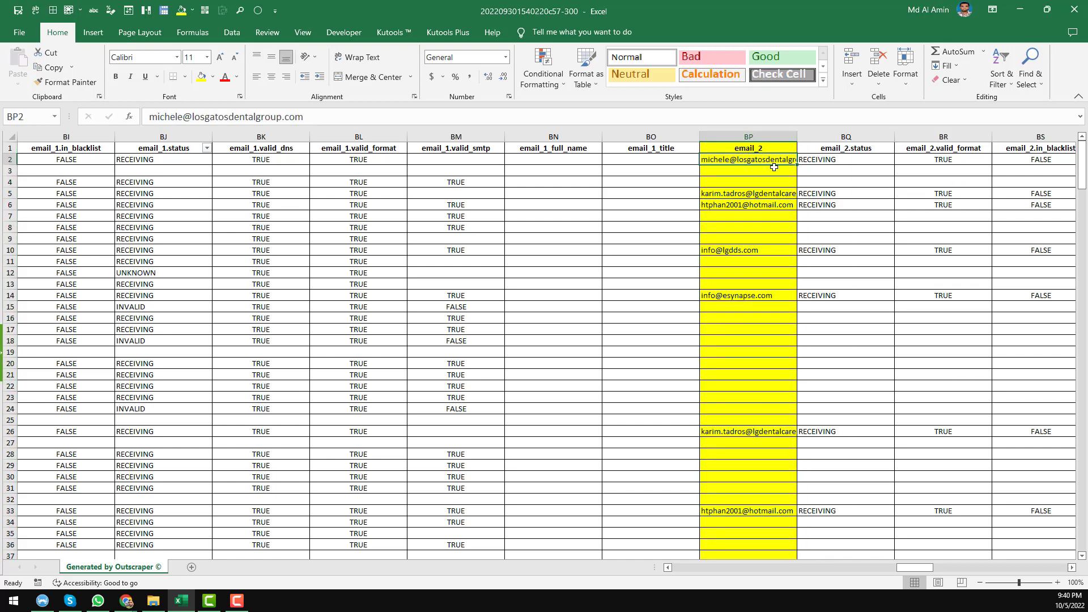
{"action": "key", "text": "Right"}
{"action": "key", "text": "Right"}
{"action": "key", "text": "Right"}
{"action": "key", "text": "Right"}
{"action": "key", "text": "Right"}
{"action": "key", "text": "Right"}
{"action": "key", "text": "Right"}
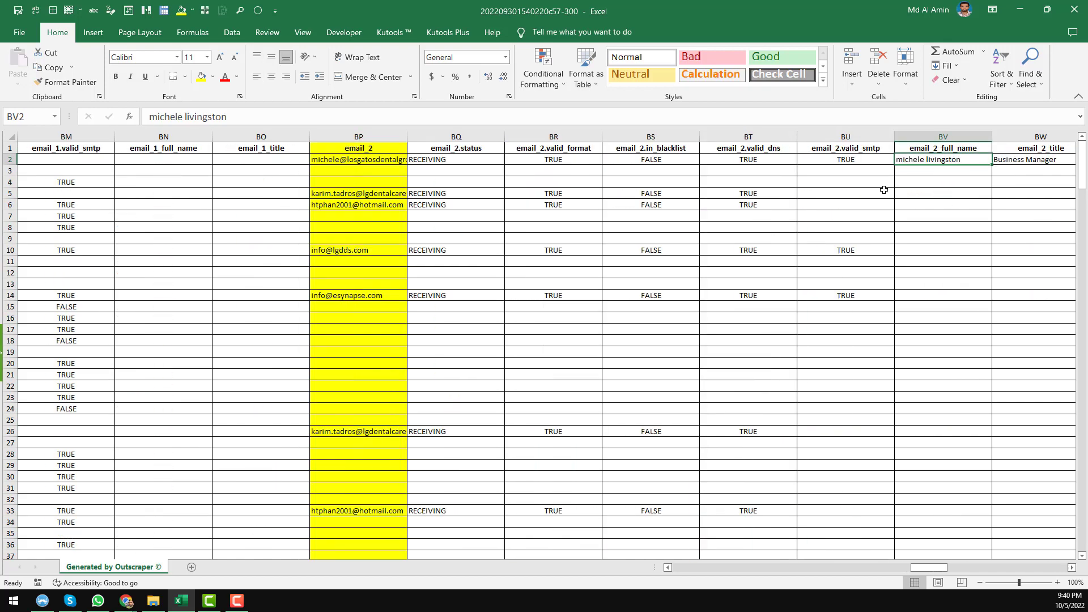
{"action": "key", "text": "Right"}
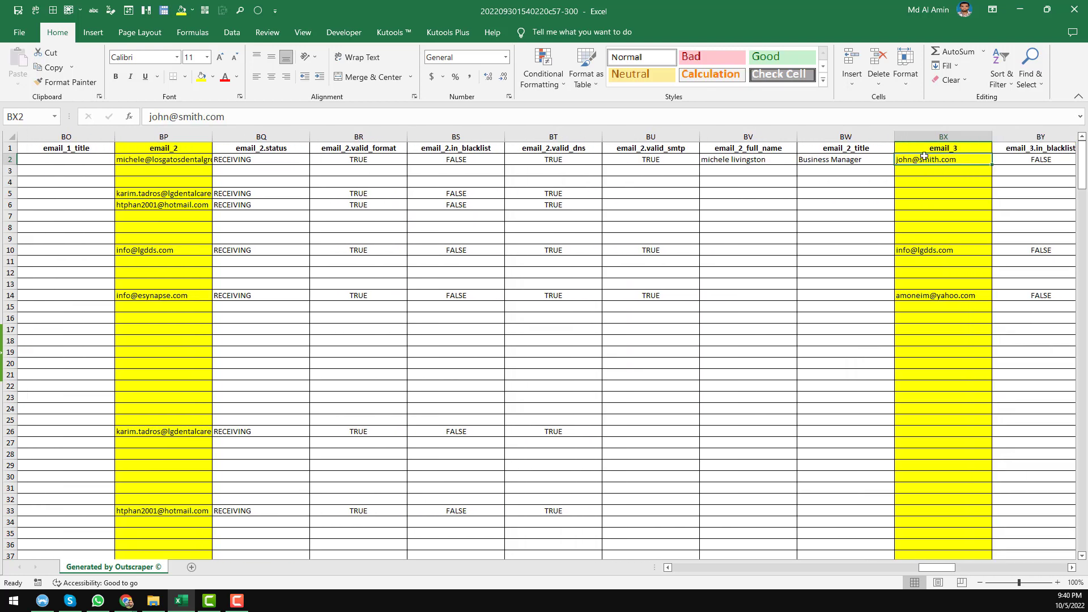
{"action": "left_click", "coordinate": [935, 135]}
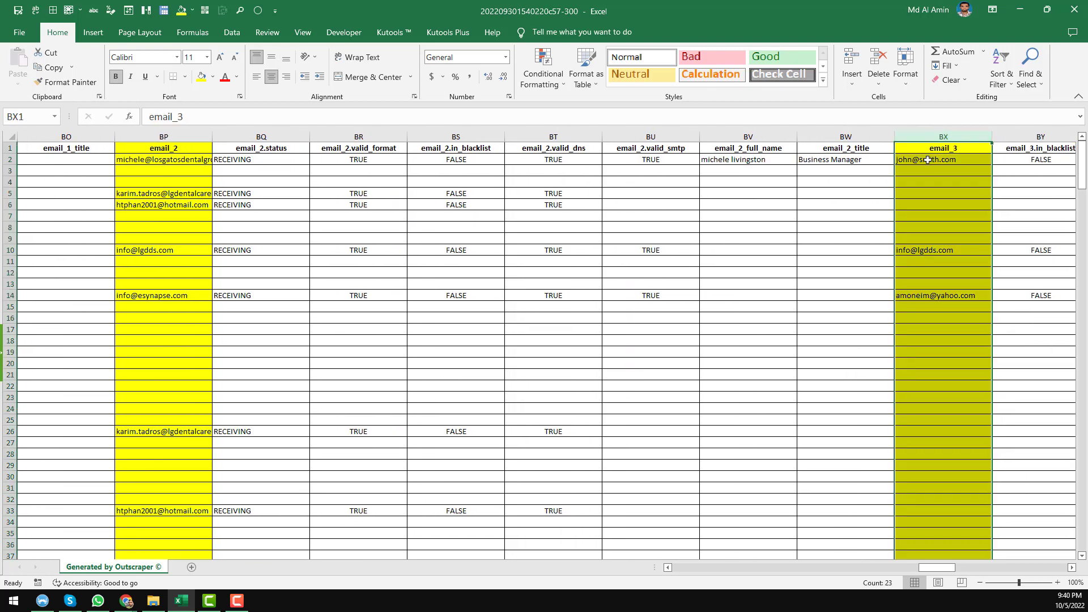
{"action": "left_click", "coordinate": [931, 159]}
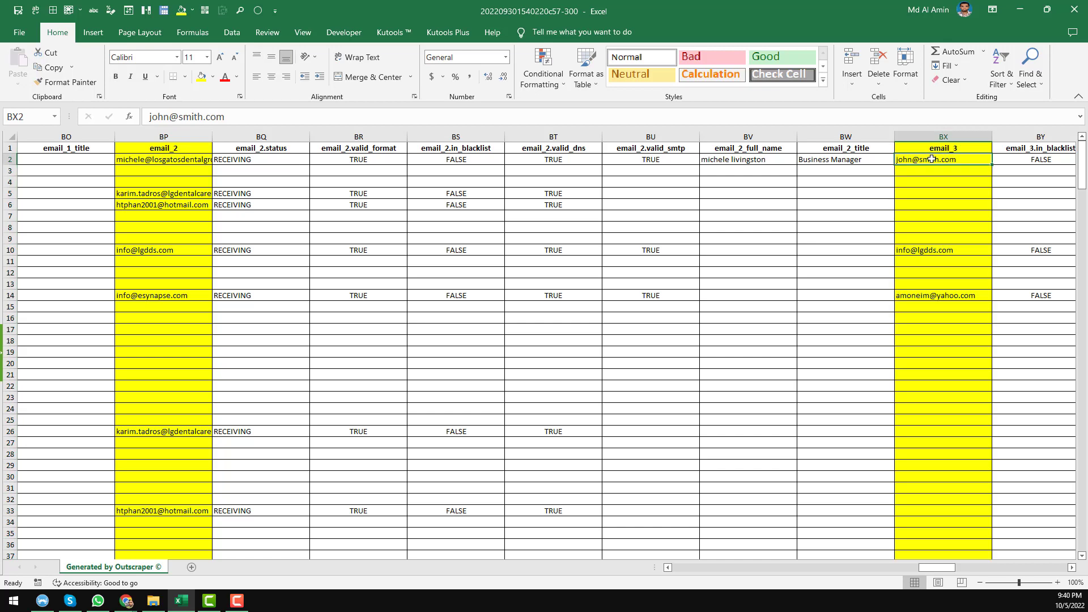
{"action": "key", "text": "Right"}
{"action": "key", "text": "Right"}
{"action": "key", "text": "Right"}
{"action": "key", "text": "Right"}
{"action": "key", "text": "Right"}
{"action": "key", "text": "Right"}
{"action": "key", "text": "Right"}
{"action": "key", "text": "Right"}
{"action": "key", "text": "Right"}
{"action": "key", "text": "Right"}
{"action": "key", "text": "Right"}
{"action": "key", "text": "Right"}
{"action": "key", "text": "Right"}
{"action": "key", "text": "Right"}
{"action": "key", "text": "Right"}
{"action": "key", "text": "Right"}
{"action": "key", "text": "Right"}
{"action": "key", "text": "Right"}
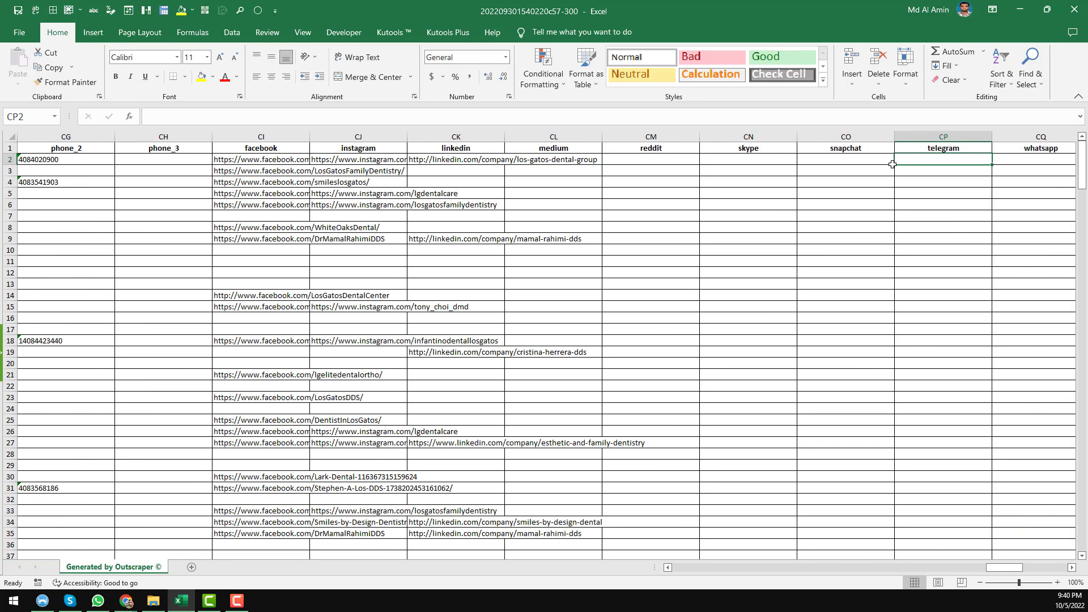
- Check the empty telegram cell CP3, then minimize Excel to reveal the Outscraper Tasks page
{"action": "left_click", "coordinate": [937, 170]}
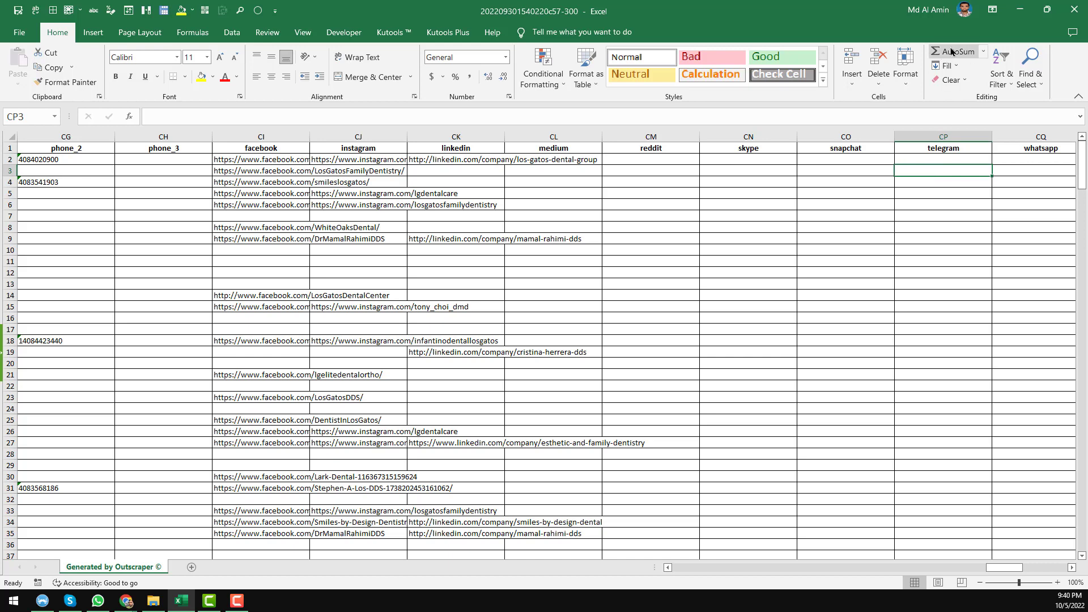
{"action": "left_click", "coordinate": [1017, 19]}
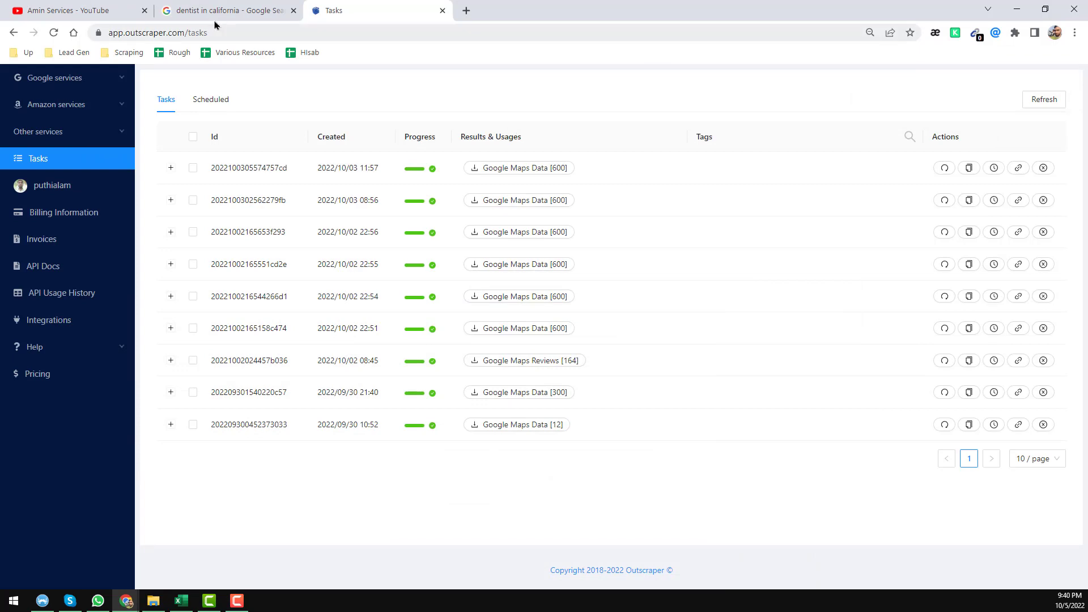
{"action": "left_click", "coordinate": [85, 10]}
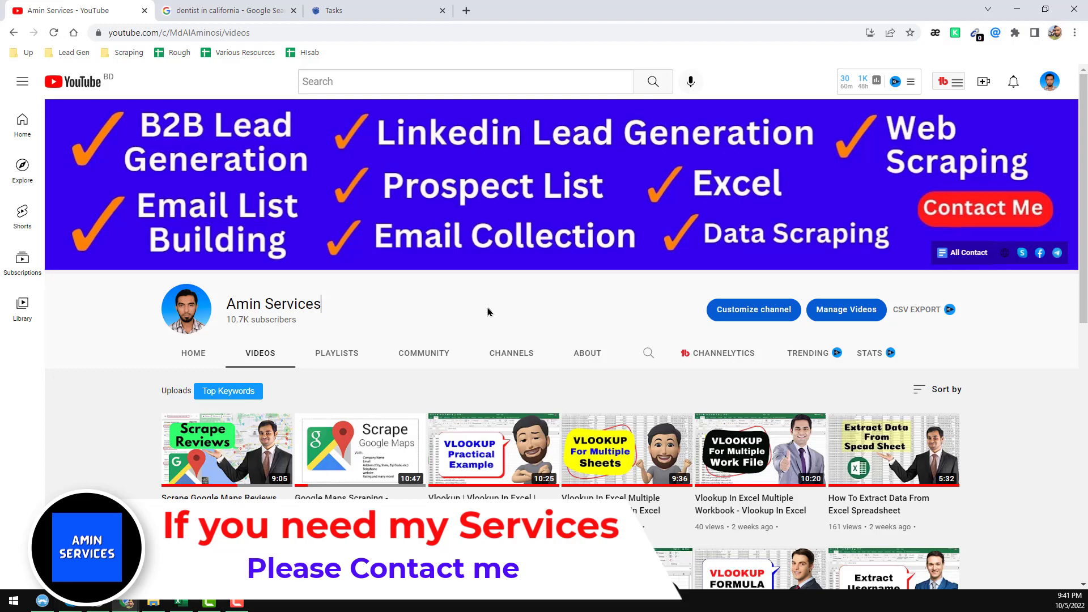
{"action": "left_click", "coordinate": [374, 12]}
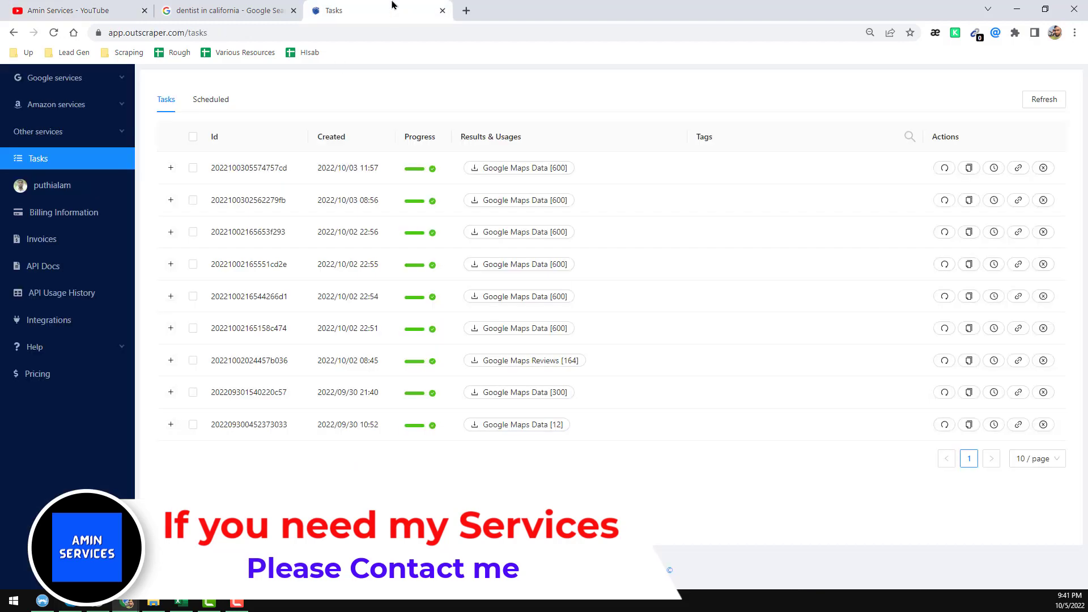